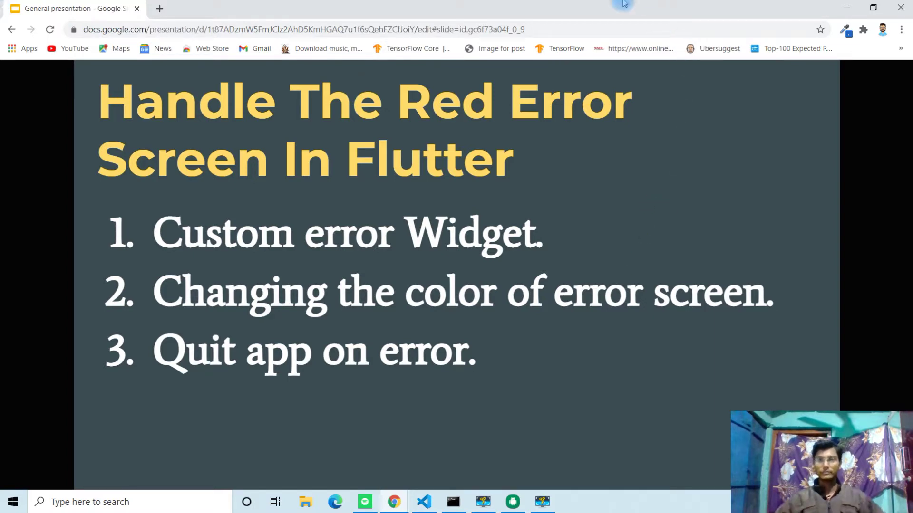
- Switch from the 'Handle The Red Error Screen In Flutter' slide to Visual Studio Code
key("alt+Tab")
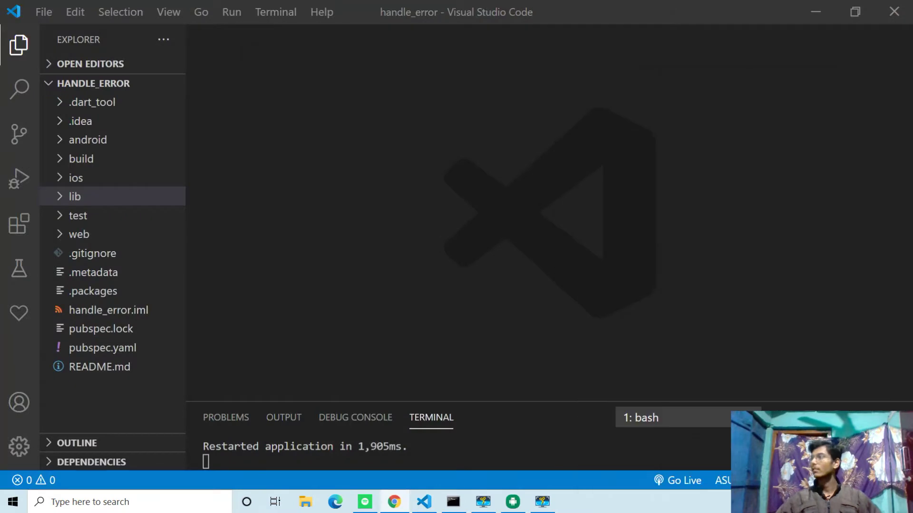
- Show the mirrored demo app and open lib/main.dart from the handle_error project
left_click(464, 135)
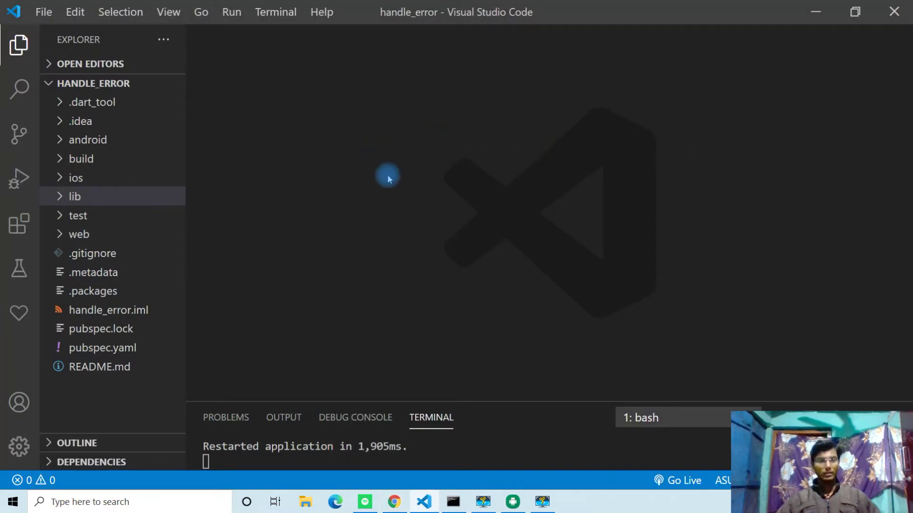
left_click(512, 502)
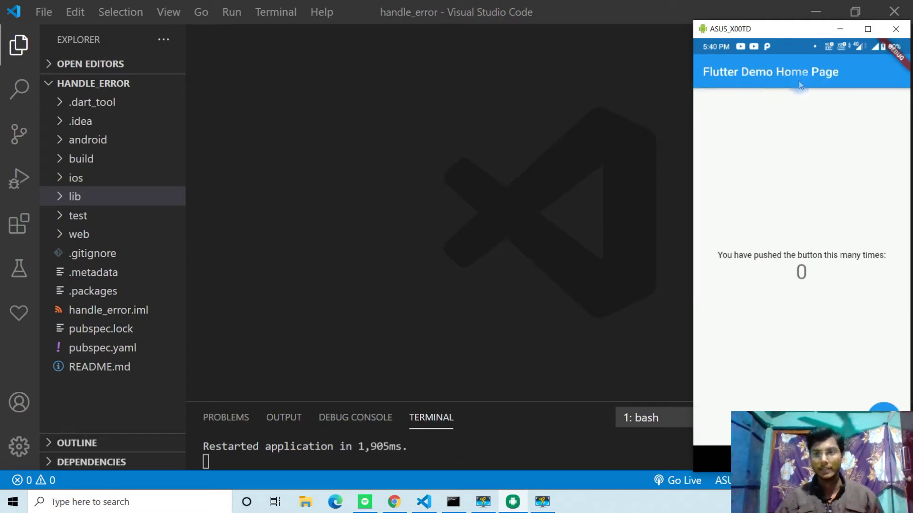
left_click(888, 407)
left_click(887, 406)
left_click(888, 406)
left_click(888, 407)
left_click(888, 406)
left_click(125, 200)
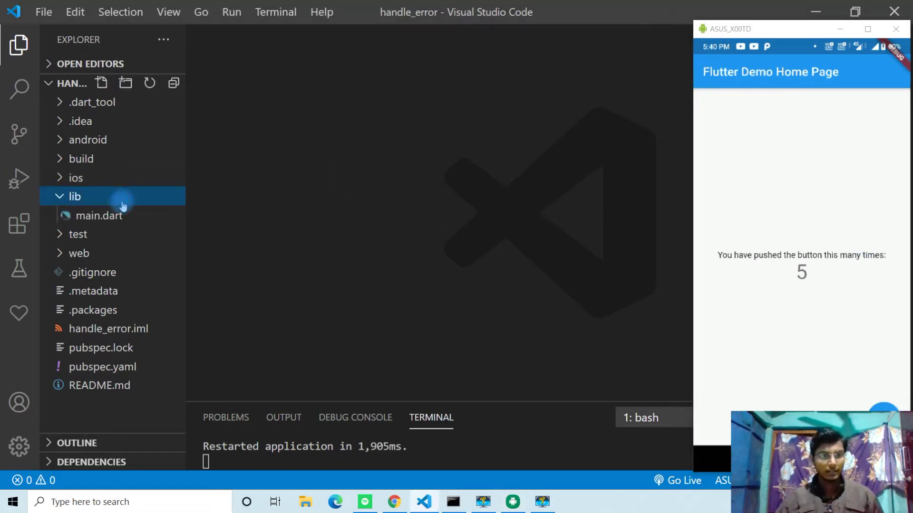
left_click(114, 215)
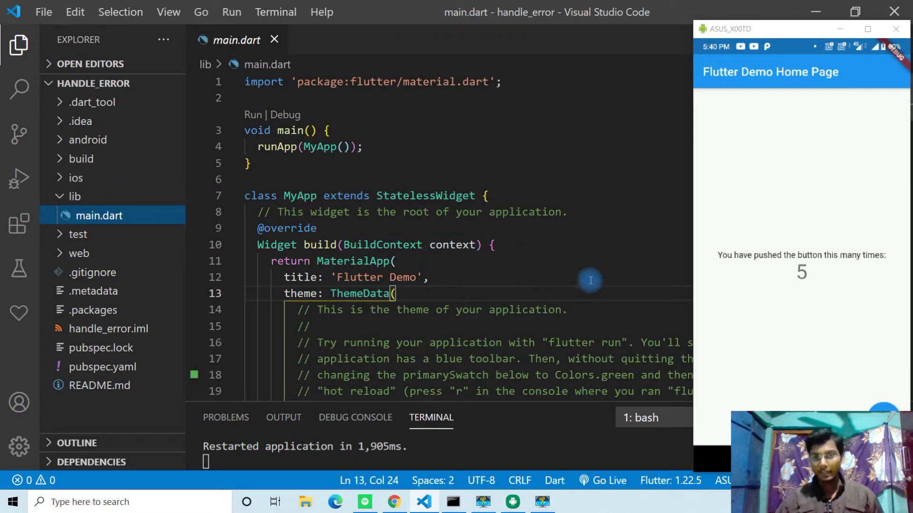
- Select the arguments of the counter Text widget in main.dart
left_click(529, 295)
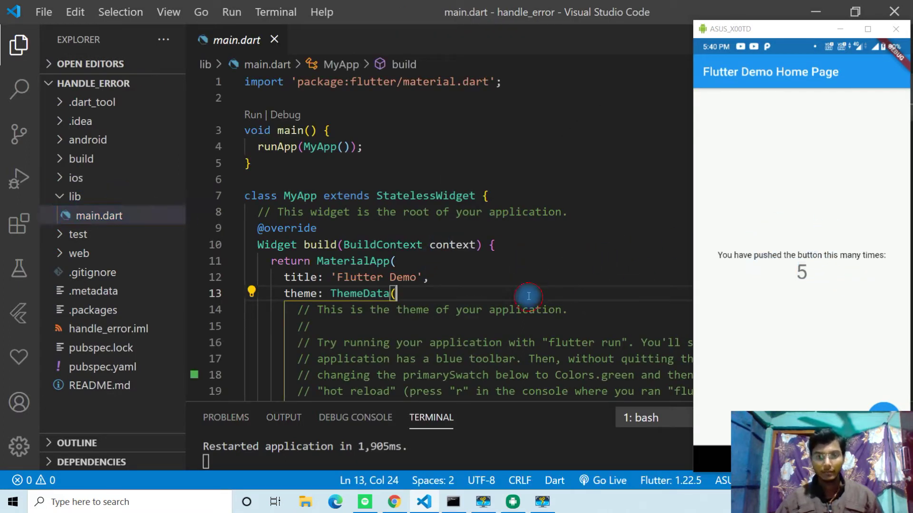
scroll(486, 281, "down", 4)
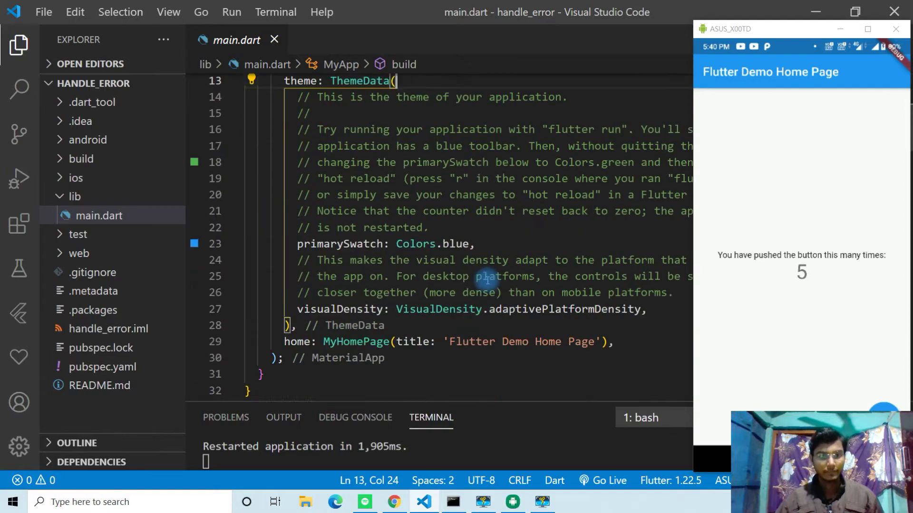
scroll(487, 280, "down", 6)
scroll(488, 280, "down", 5)
scroll(488, 281, "down", 2)
scroll(487, 278, "down", 4)
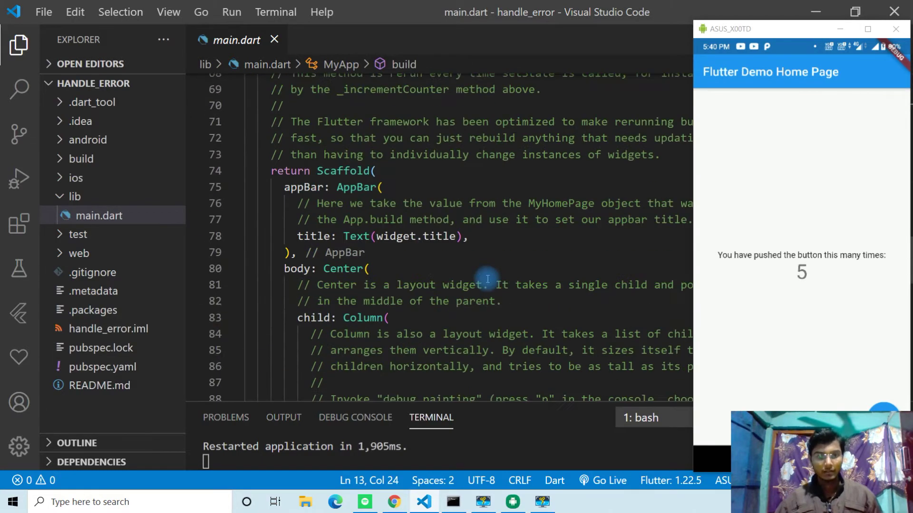
scroll(535, 279, "up", 3)
scroll(483, 279, "up", 2)
scroll(429, 258, "down", 13)
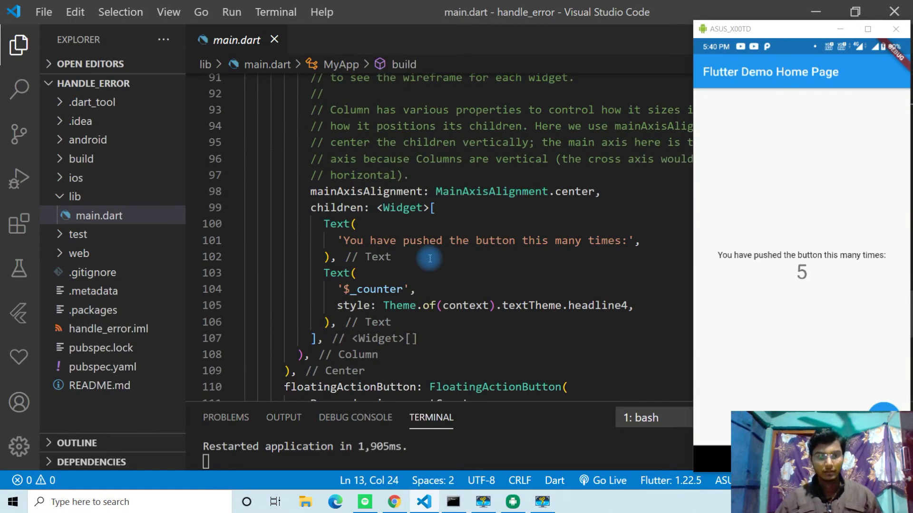
scroll(430, 259, "down", 2)
scroll(429, 258, "up", 2)
left_click(384, 278)
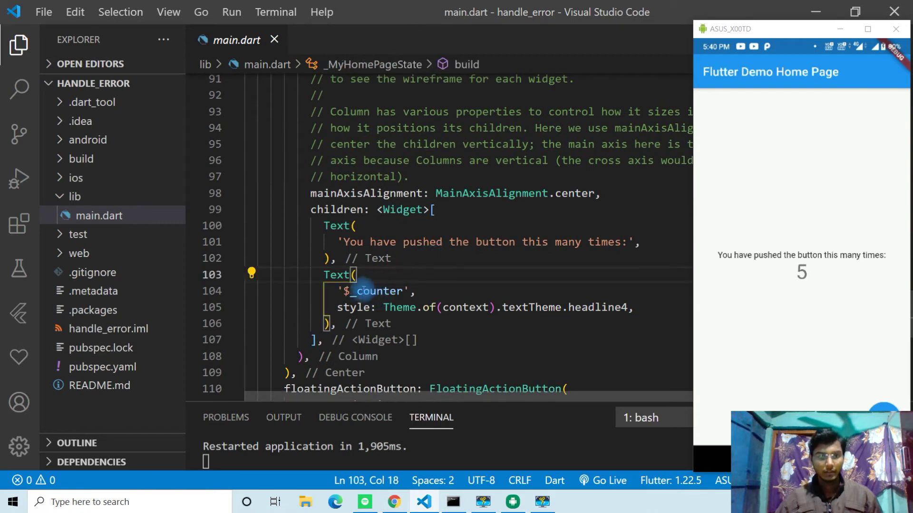
left_click_drag(339, 291, 650, 307)
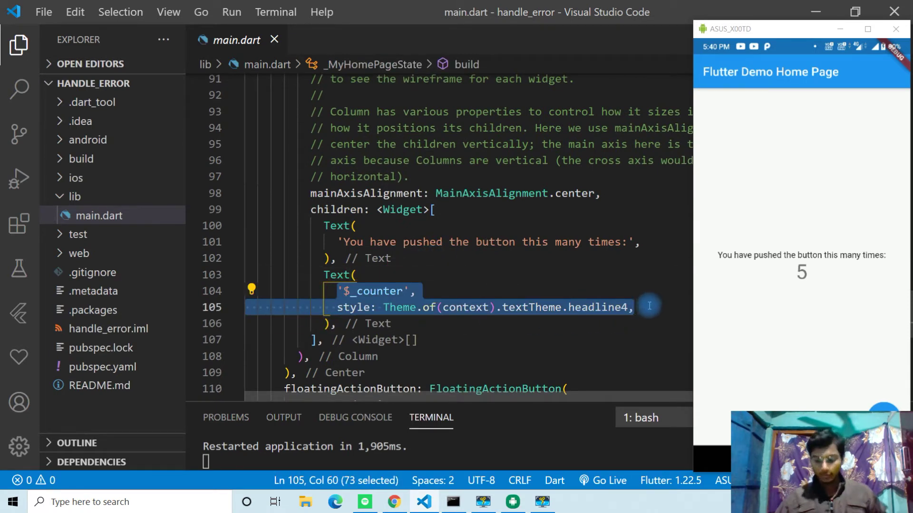
- Replace the counter Text arguments with null, save, and hot restart to trigger the red screen
key("BackSpace")
type("null")
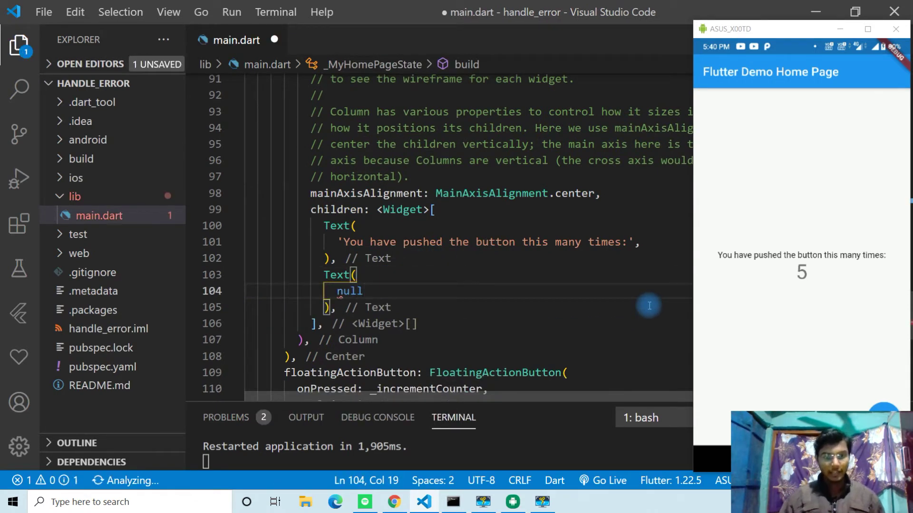
left_click(398, 300)
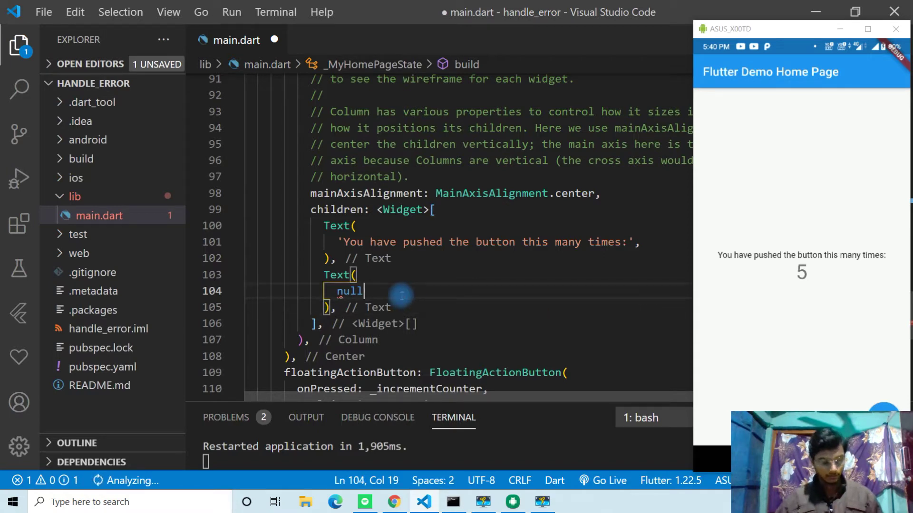
key("ctrl+s")
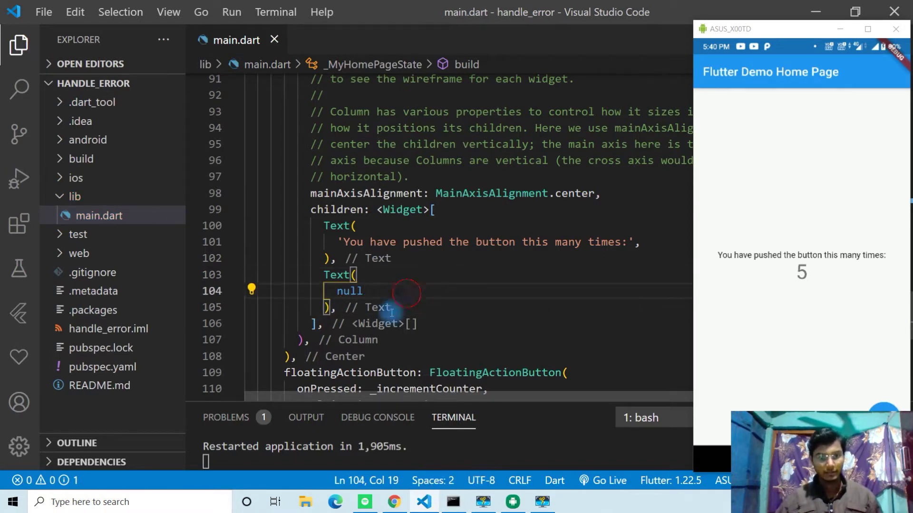
left_click(523, 448)
key("shift+r")
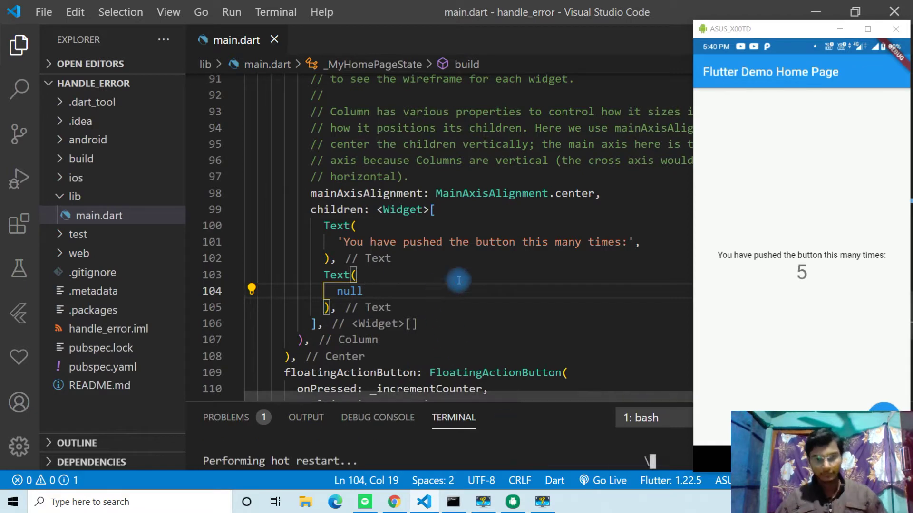
key("Up")
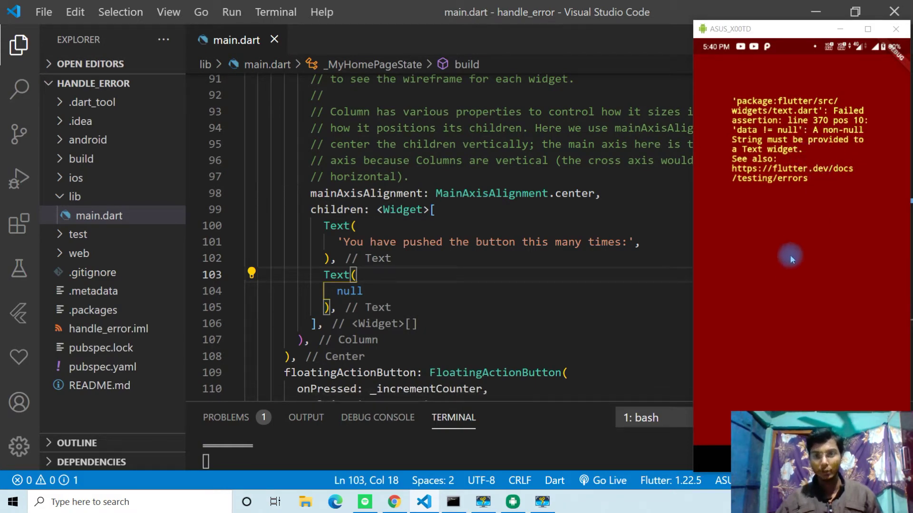
- Add RenderErrorBox.backgroundColor = Colors.blue; at the start of main
left_click(542, 258)
scroll(500, 221, "up", 15)
scroll(492, 214, "up", 10)
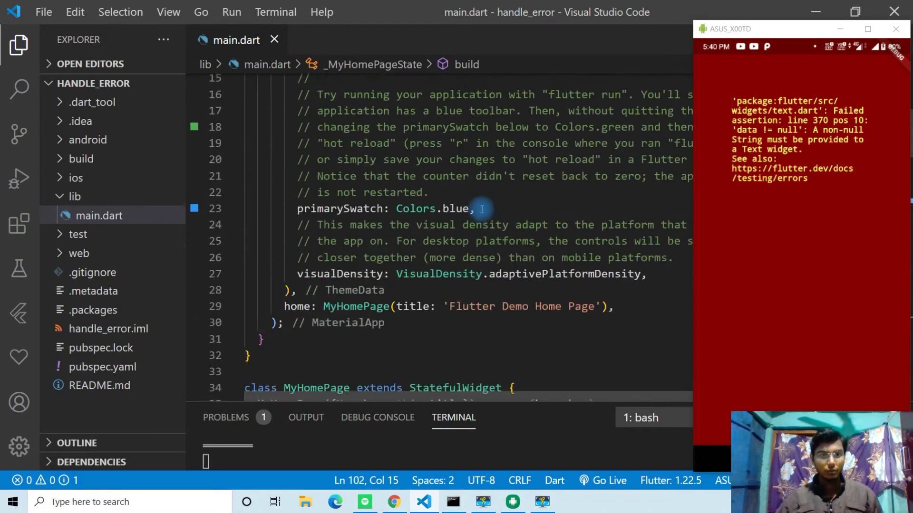
scroll(482, 209, "up", 5)
left_click(385, 130)
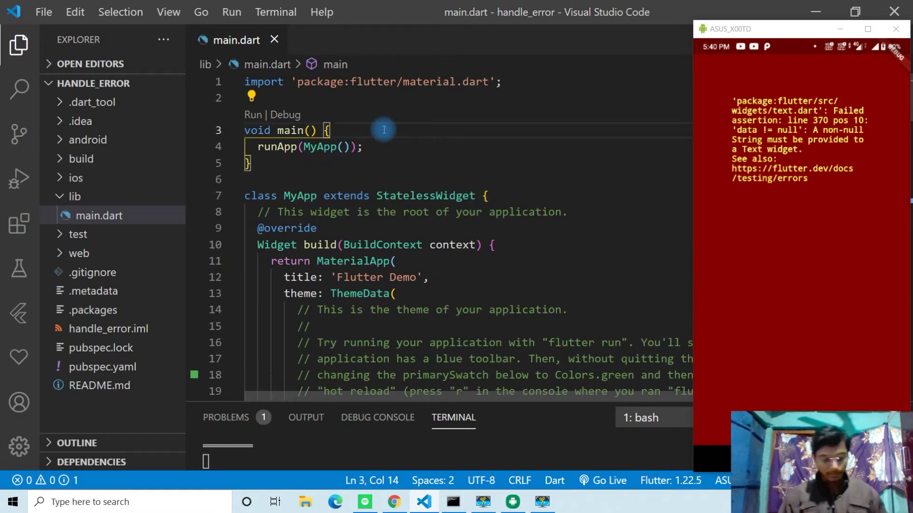
key("Return")
type("render")
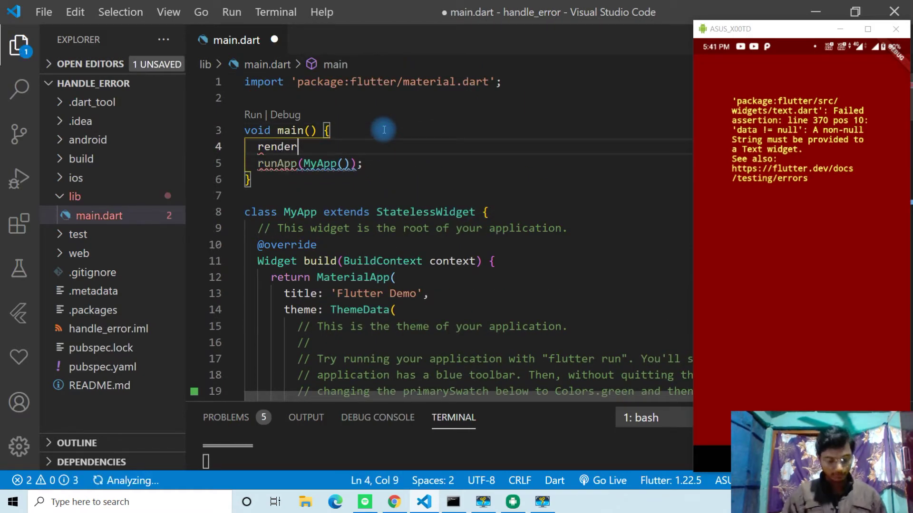
type("er")
key("ctrl+space")
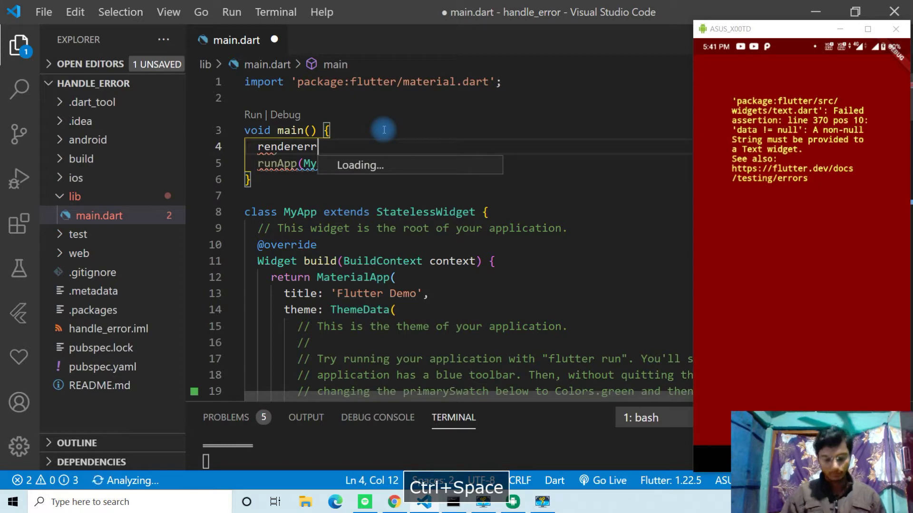
type("or")
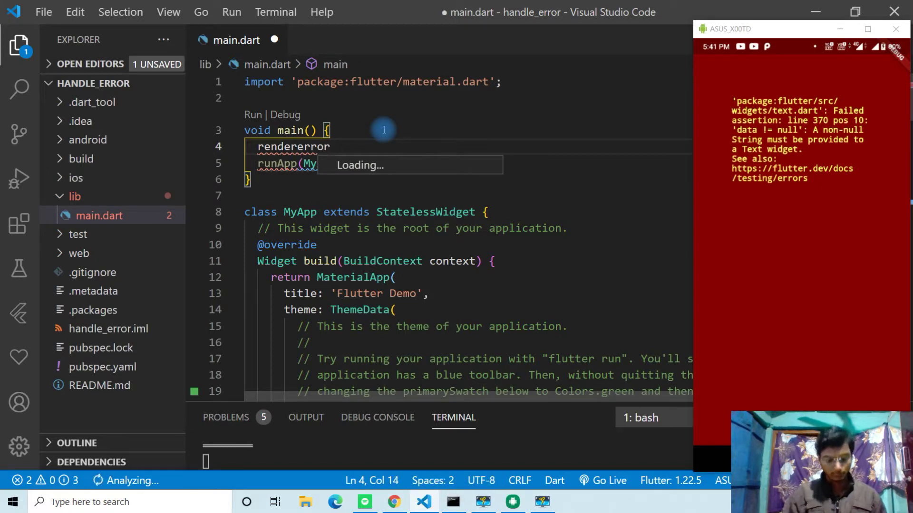
type("box")
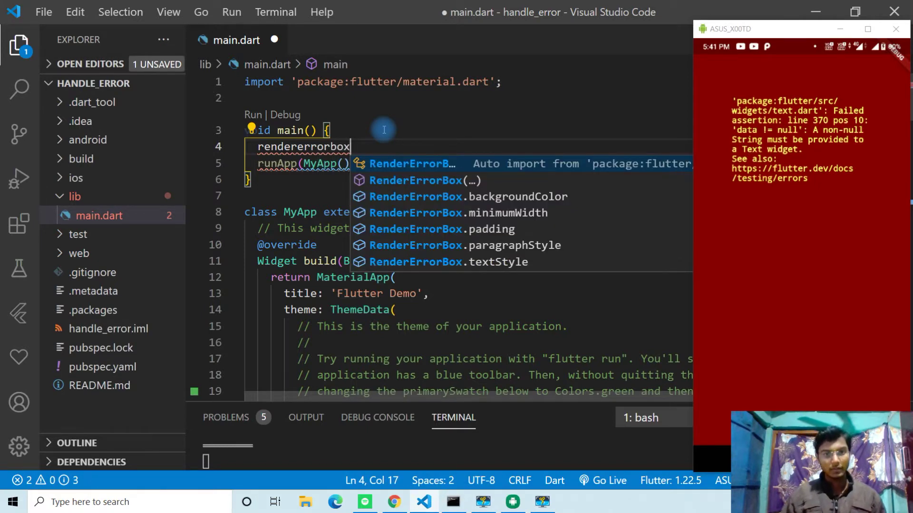
key("Return")
type("bac")
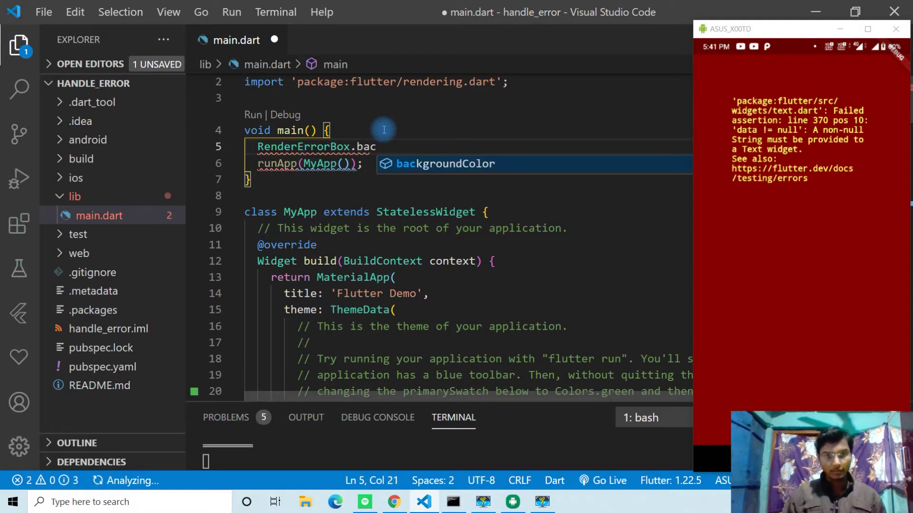
key("Return")
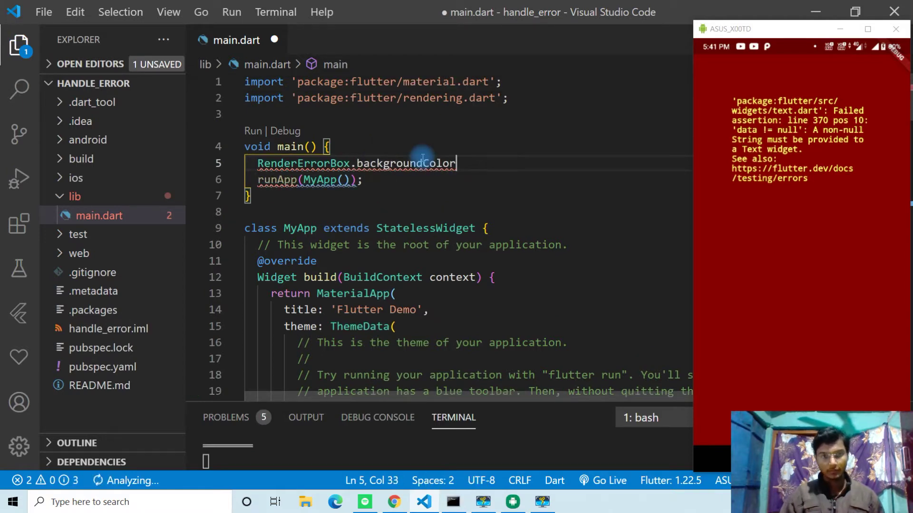
type(" = ")
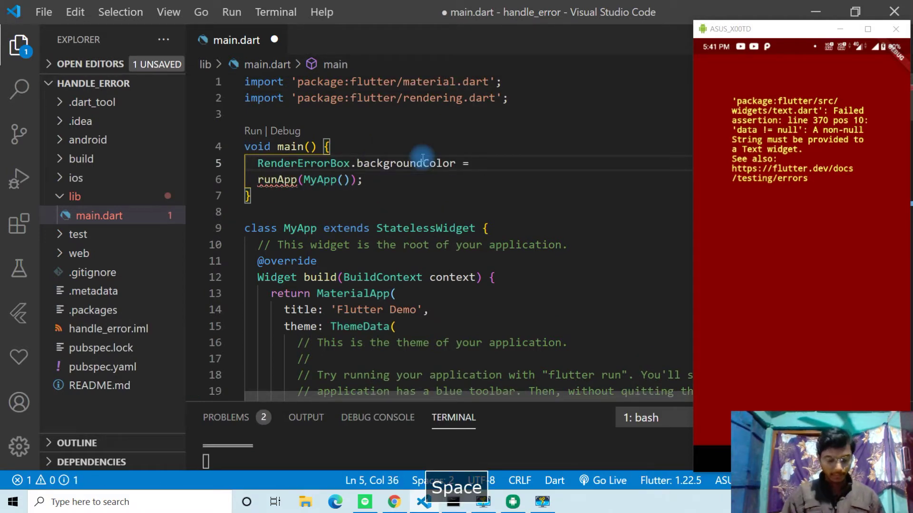
type("colors")
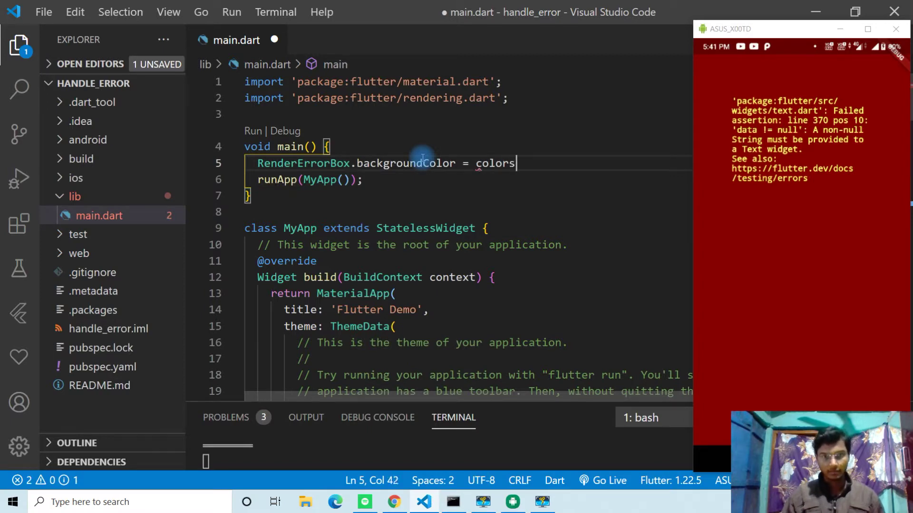
key("ctrl+space")
key("Return")
type(".")
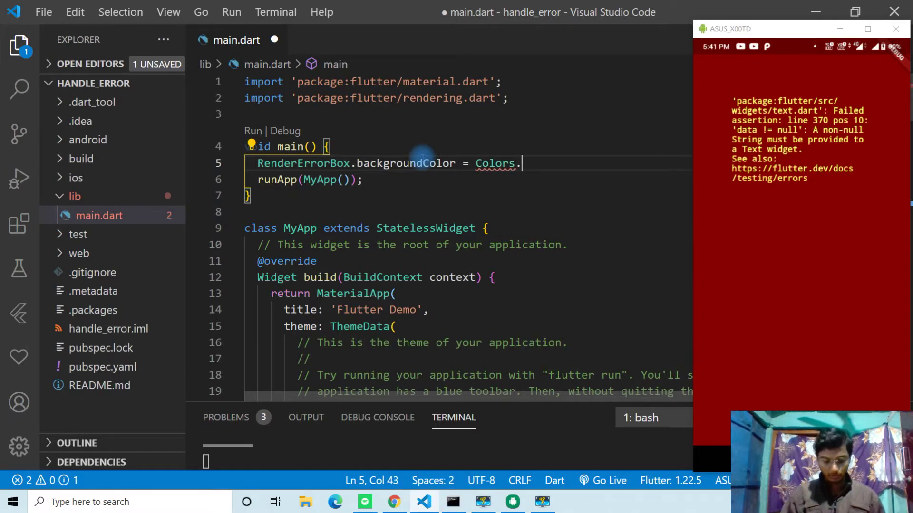
type("blu")
key("Return")
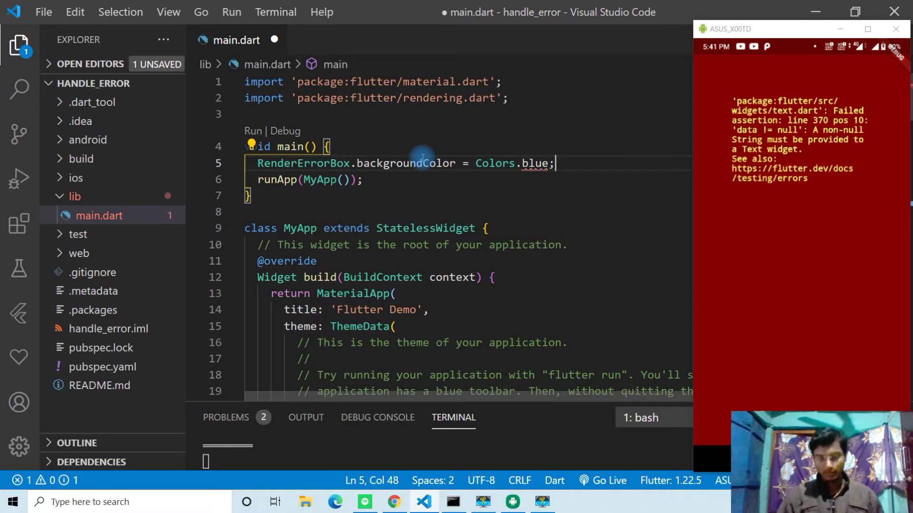
- Save main.dart and hot restart the app so the error screen turns blue
key("ctrl+s")
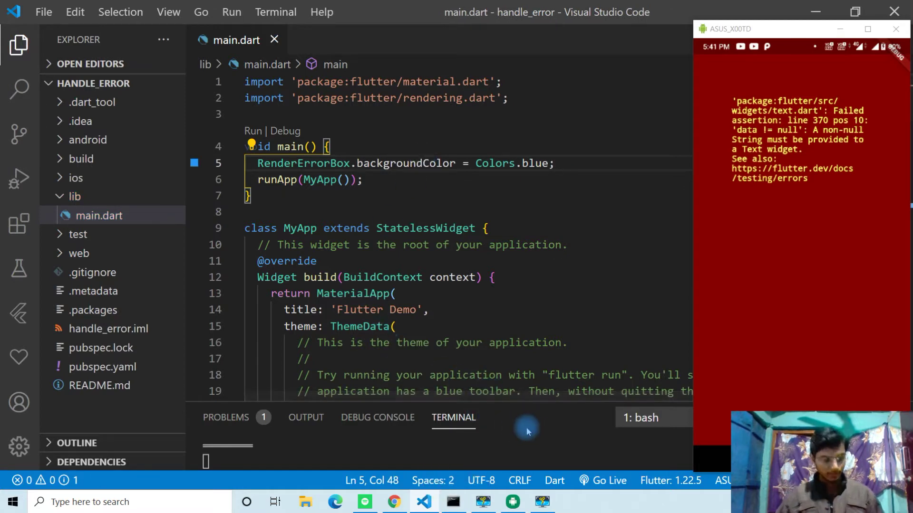
left_click(534, 443)
key("shift+r")
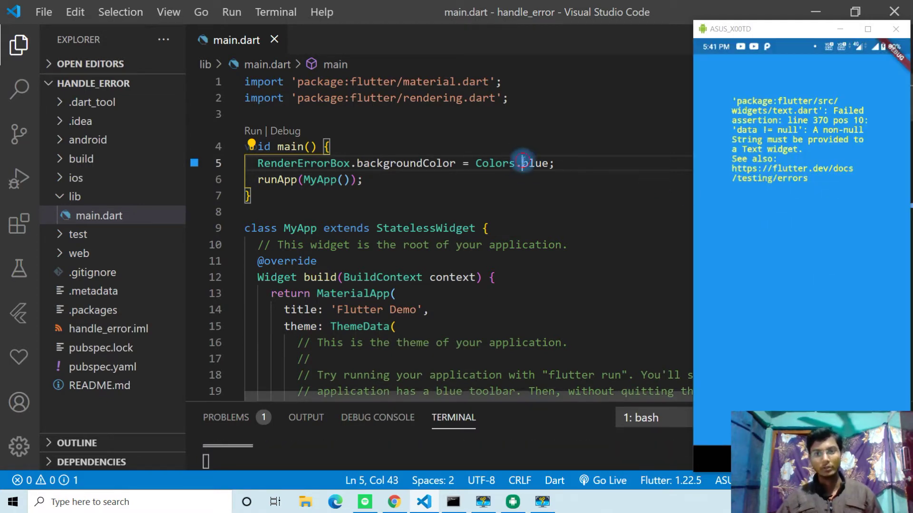
left_click_drag(522, 164, 549, 164)
- Change the error box colour to Colors.transparent, save, and hot restart for a black screen
key("BackSpace")
type("trasn")
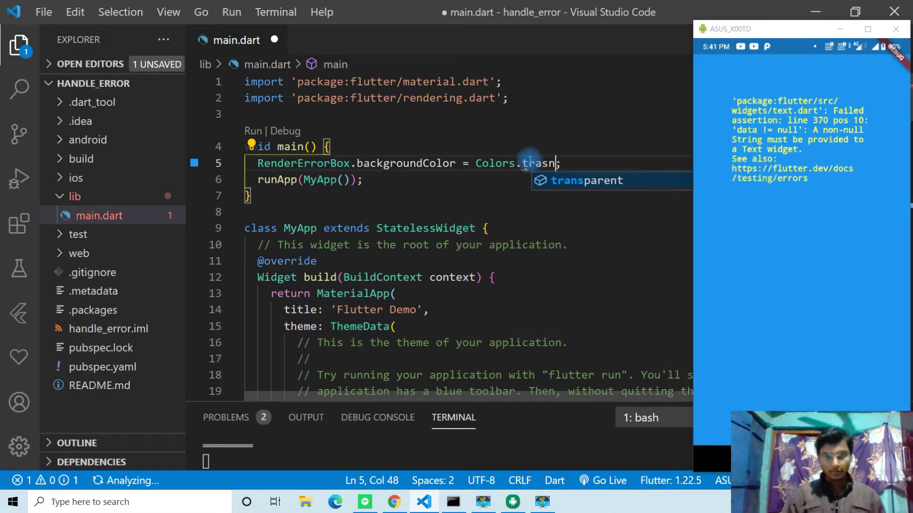
key("Return")
key("ctrl+s")
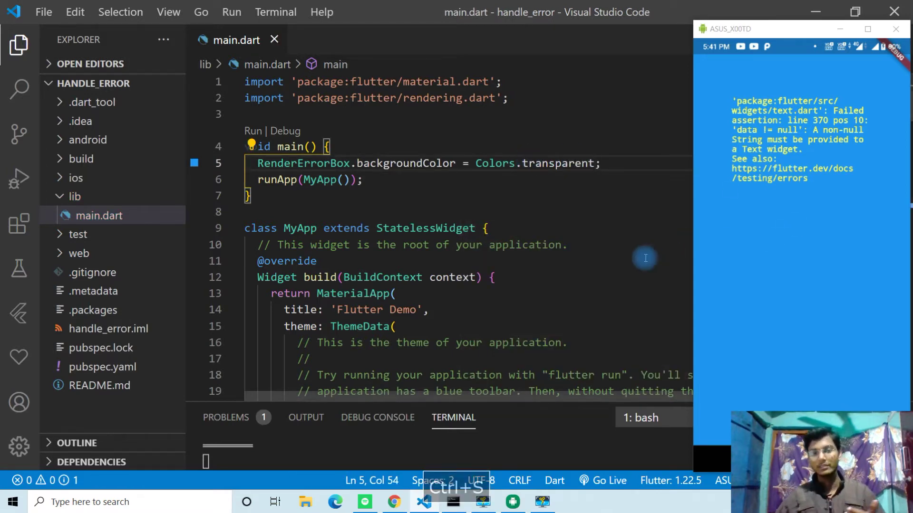
left_click(544, 450)
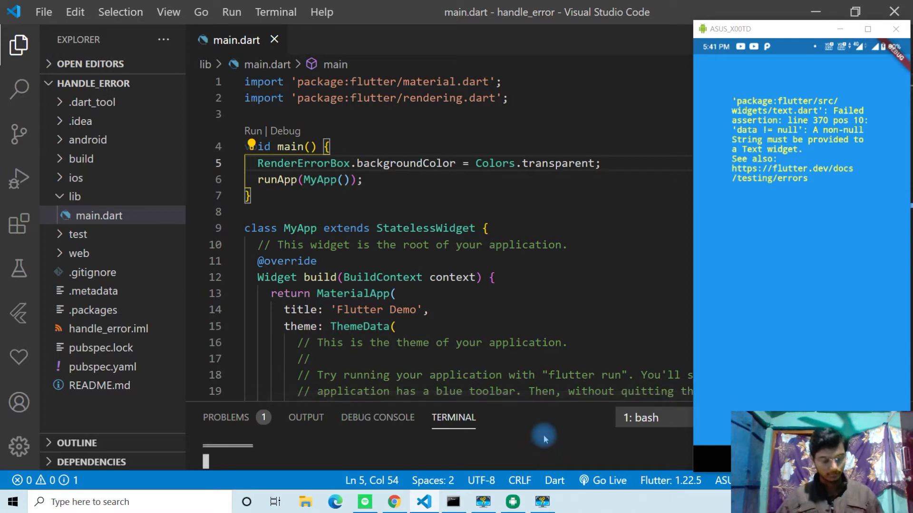
key("shift+r")
left_click(578, 220)
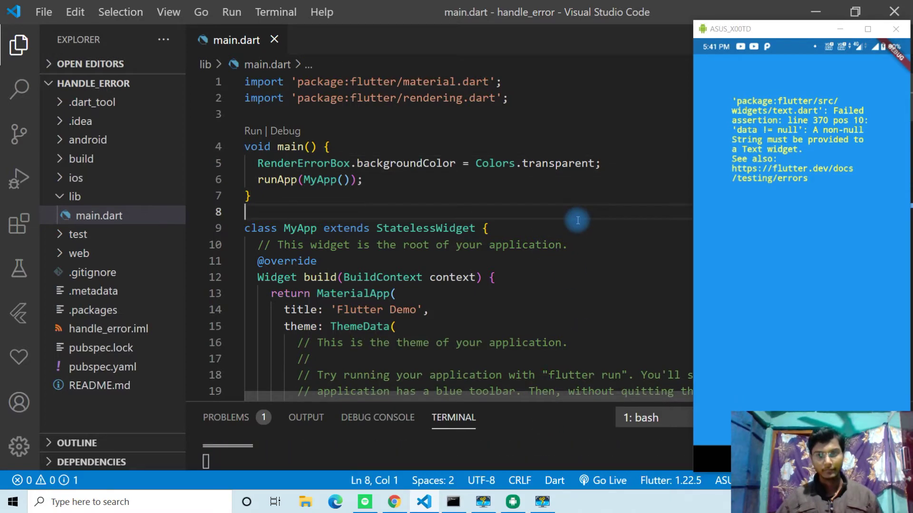
left_click(592, 184)
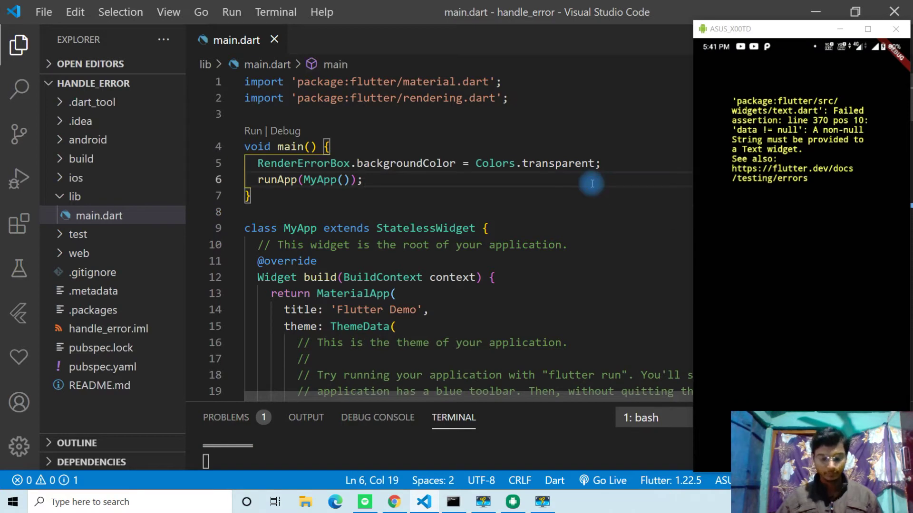
left_click(622, 164)
- Replace the background colour line with an ErrorWidget.builder taking FlutterErrorDetails
key("shift+Left")
key("shift+Left")
key("shift+Left")
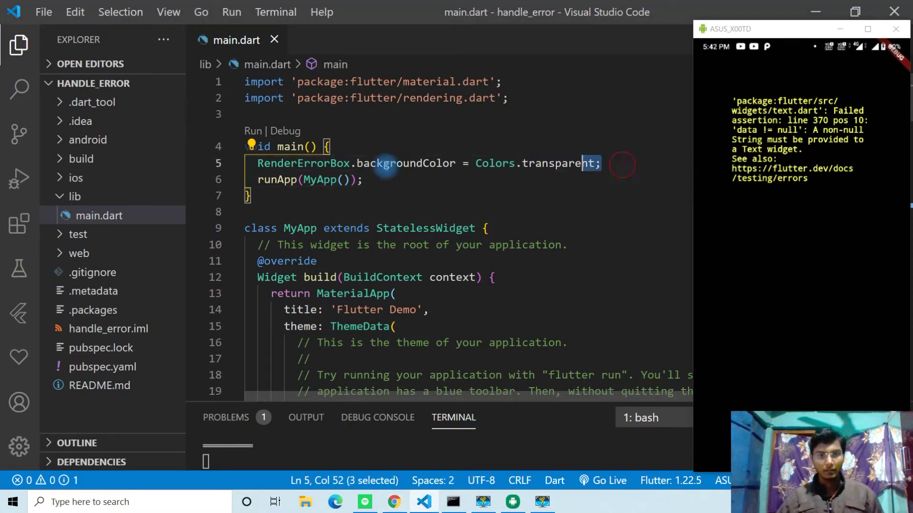
key("shift+Home")
key("BackSpace")
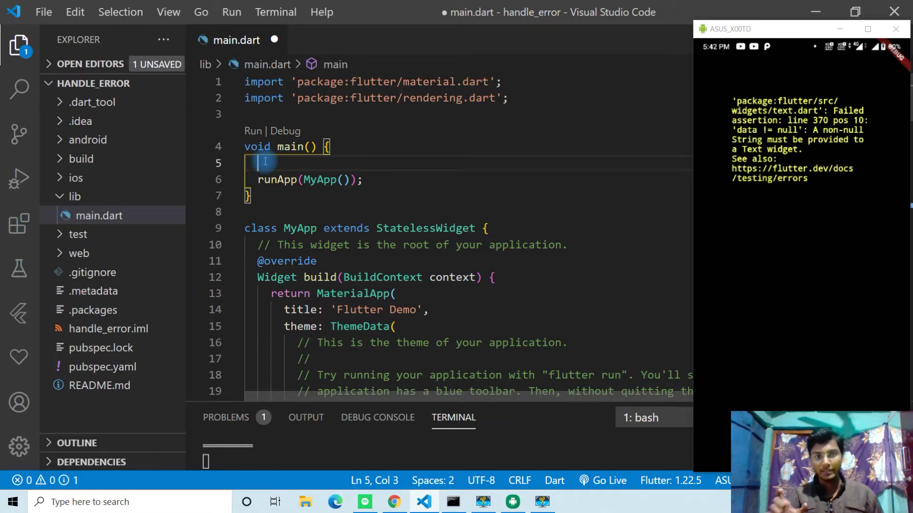
type("errorwid")
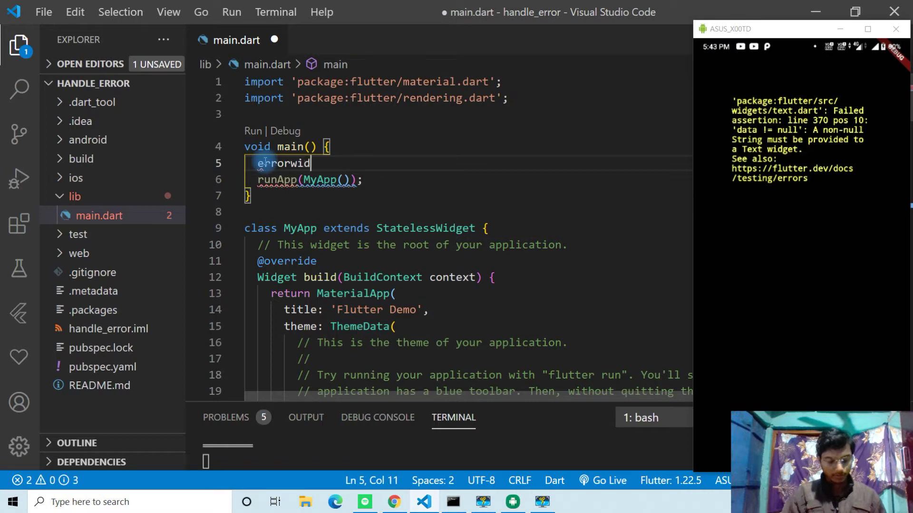
type("get")
key("Down")
key("Down")
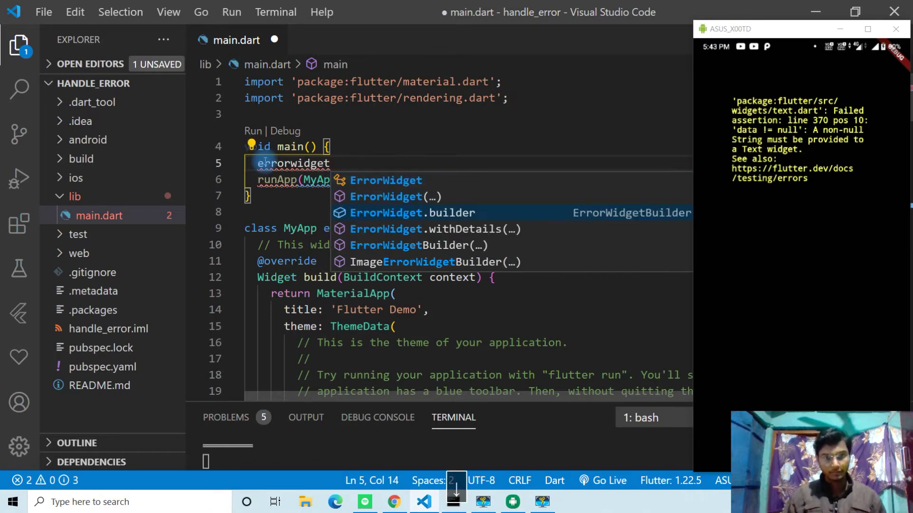
key("Return")
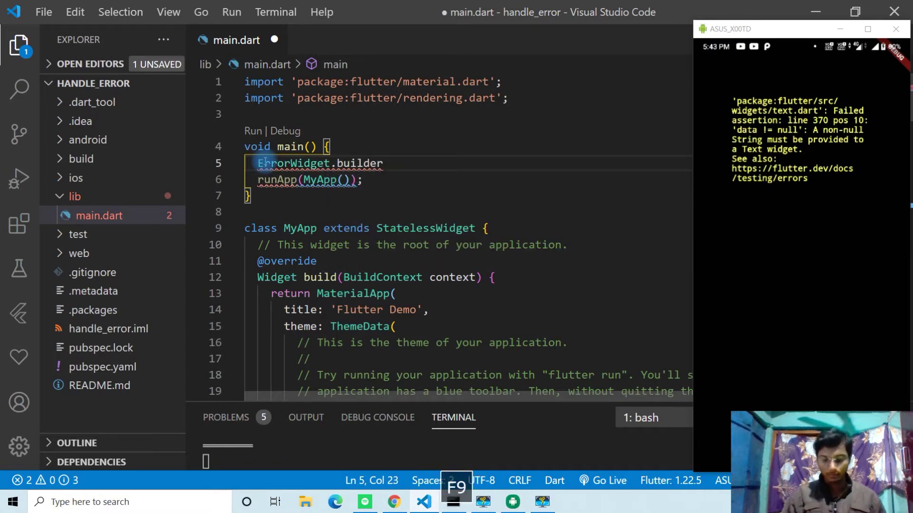
type("= (flutt")
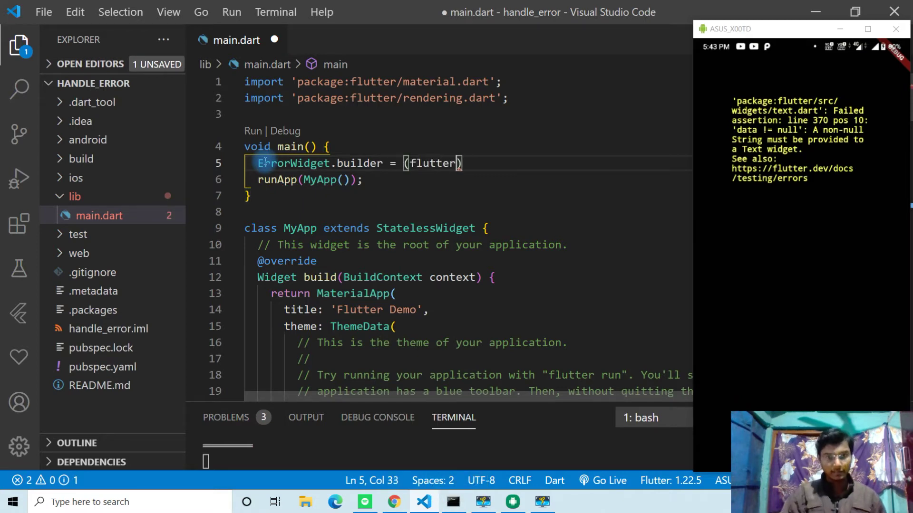
type("ererr")
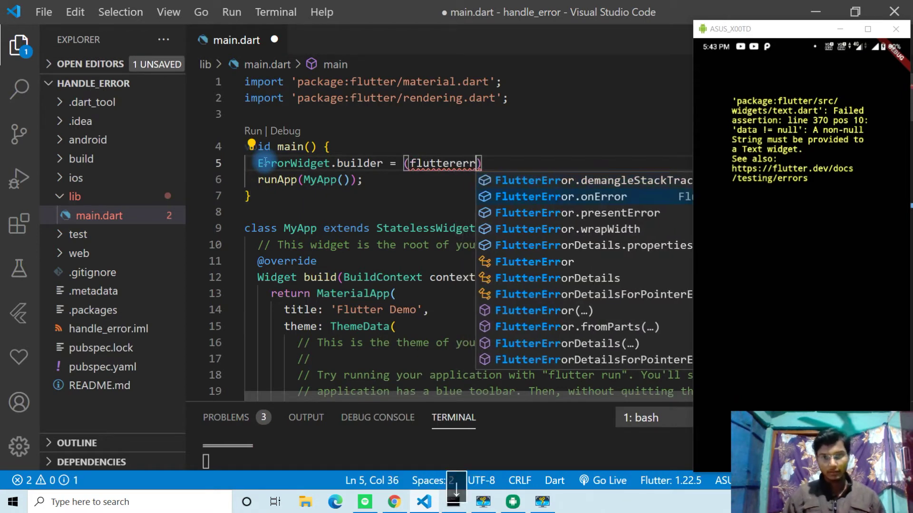
key("Down")
key("Return")
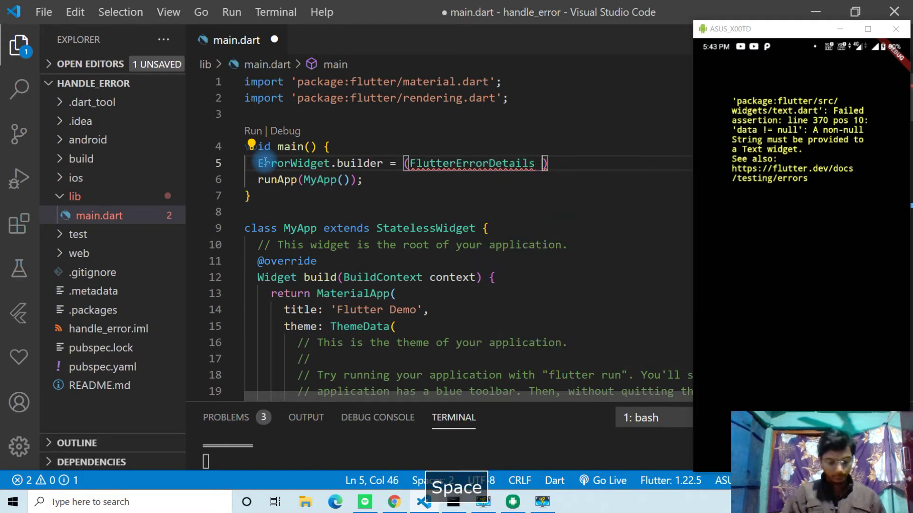
type("details")
key("End")
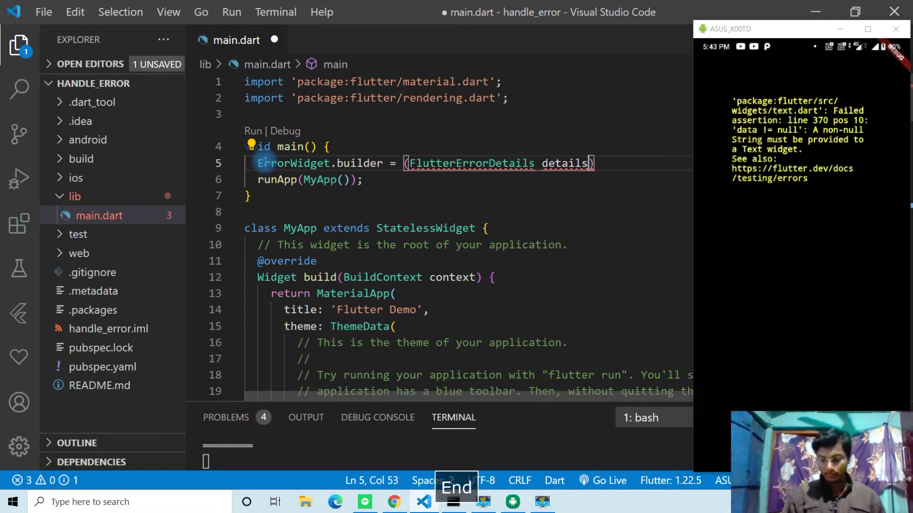
type("=> s")
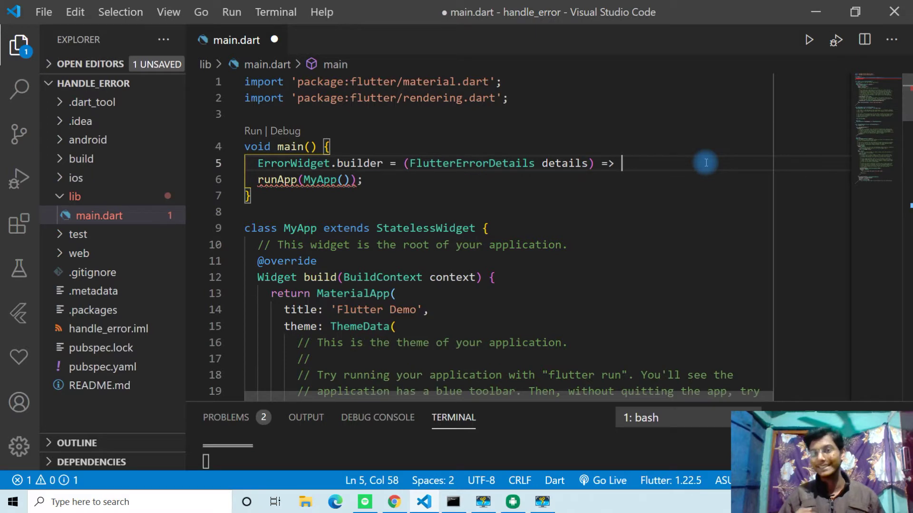
type("caffol")
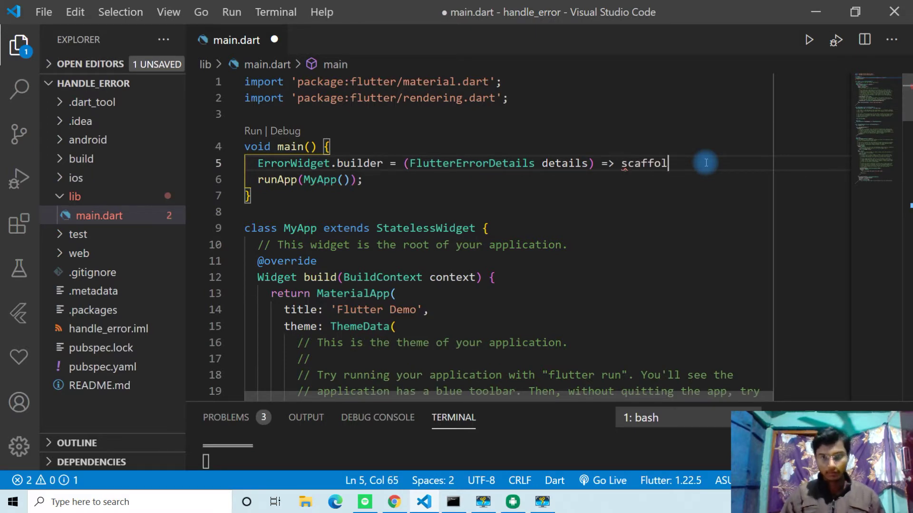
- Have the builder return Scaffold(body: Center(child: Text("Something Went wrong."))) and save
key("ctrl+space")
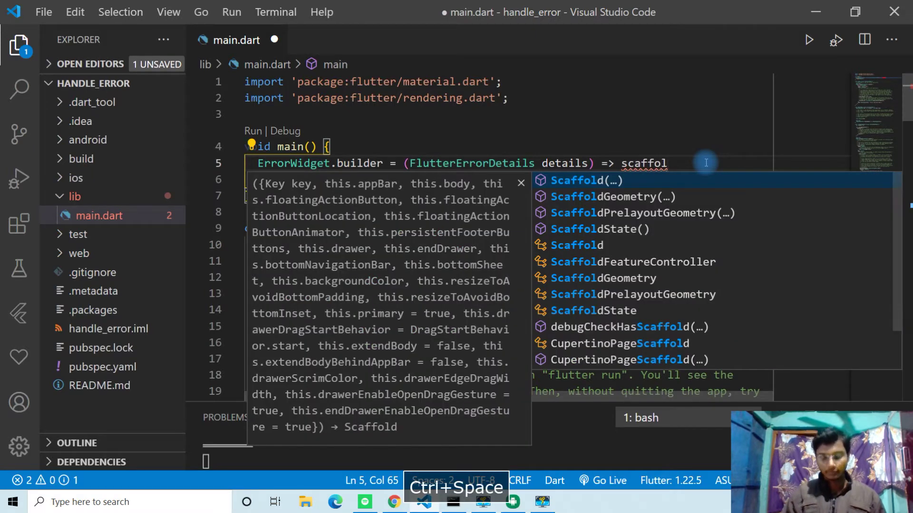
key("Return")
type("d(bod")
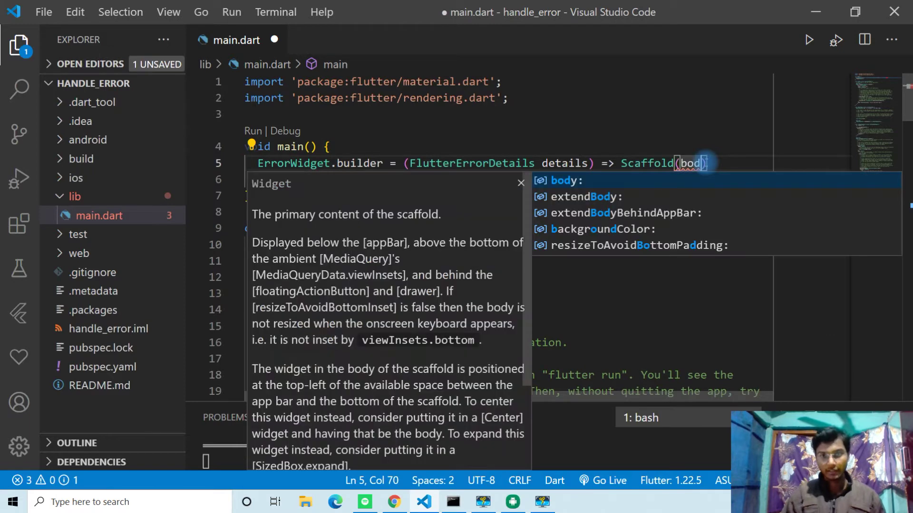
key("Return")
type("center,")
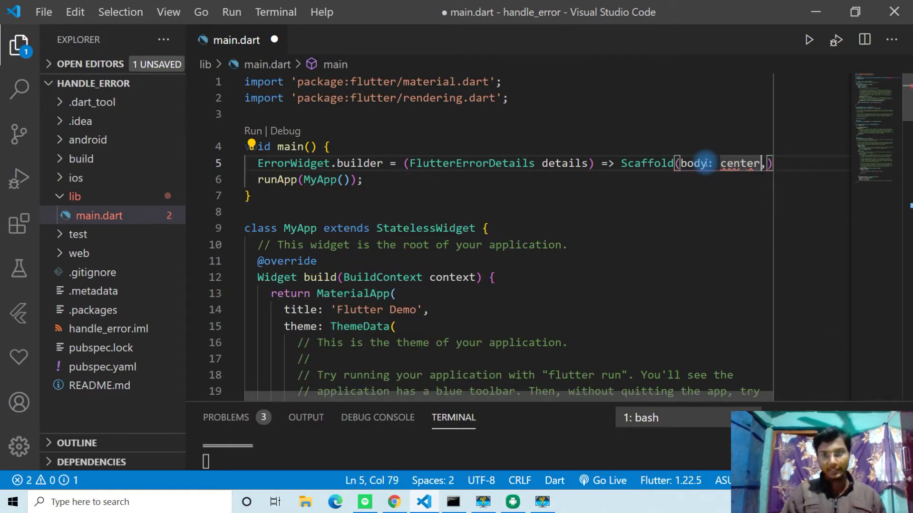
key("ctrl+space")
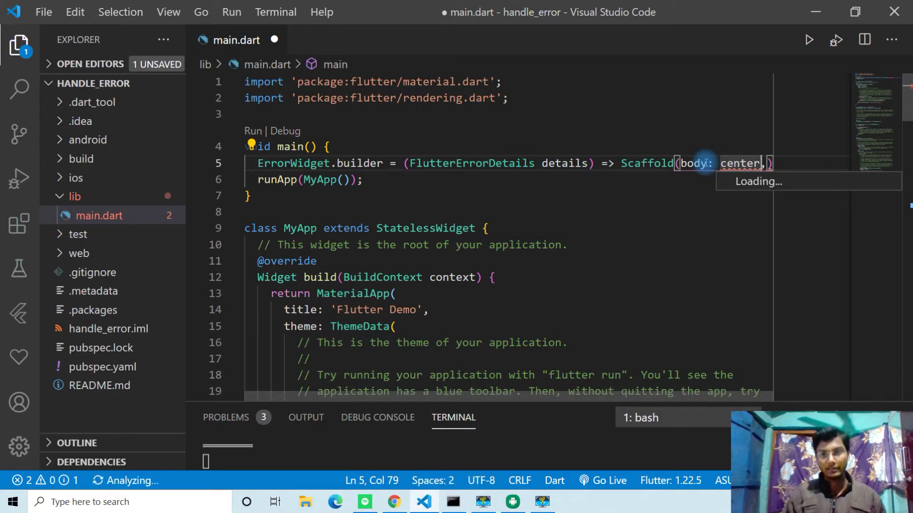
key("Return")
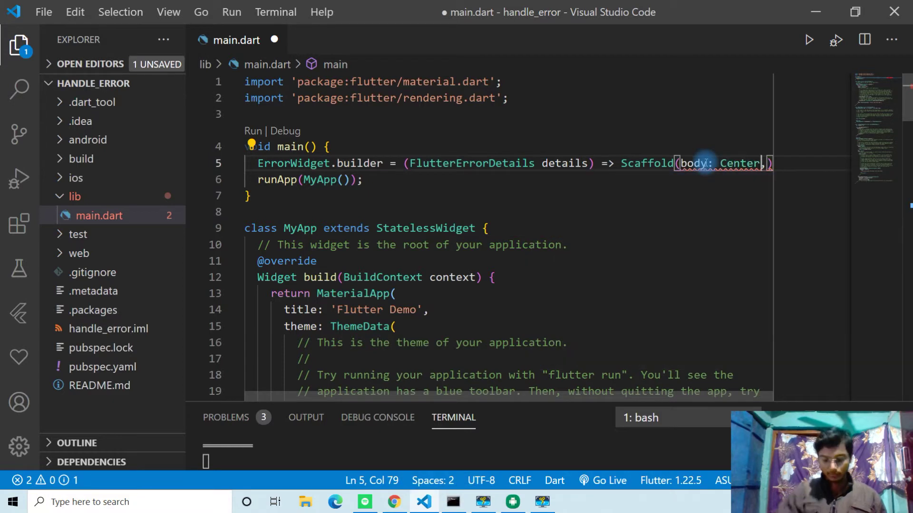
type("(cjhi")
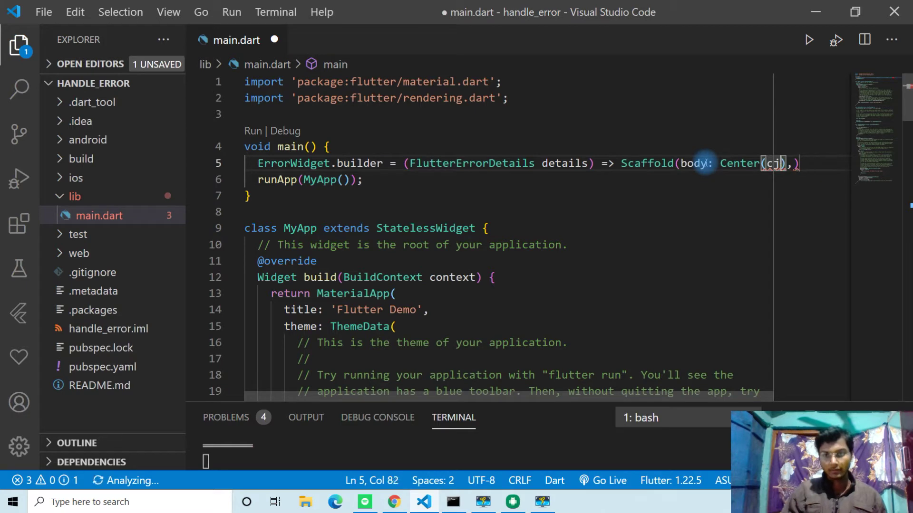
key("ctrl+space")
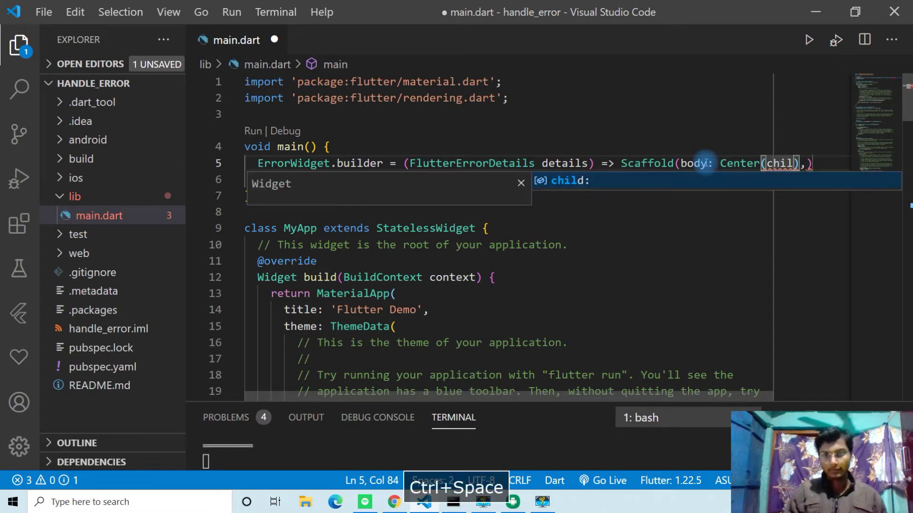
key("Return")
type("Te")
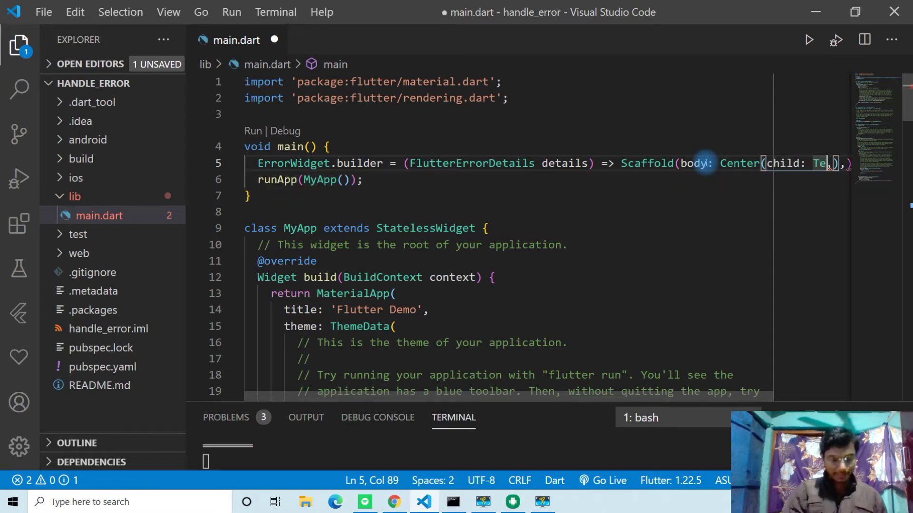
type("xt(")
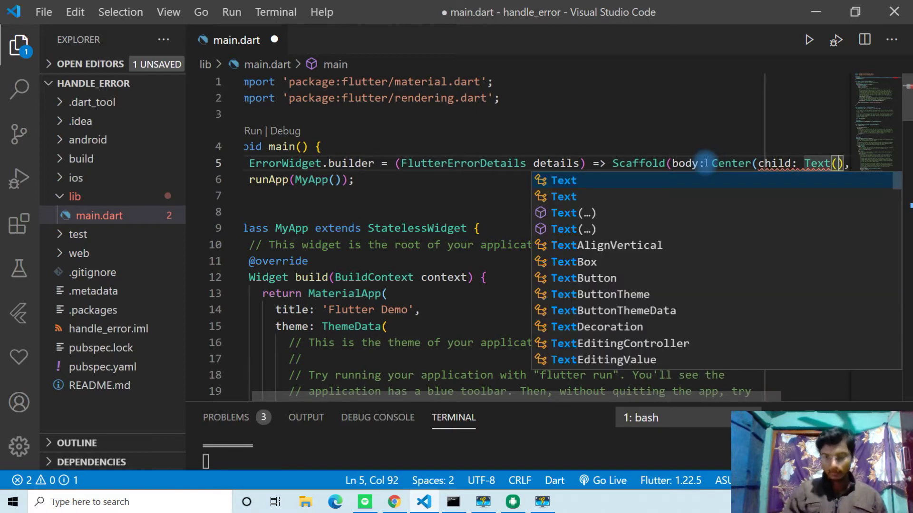
type("\"Som")
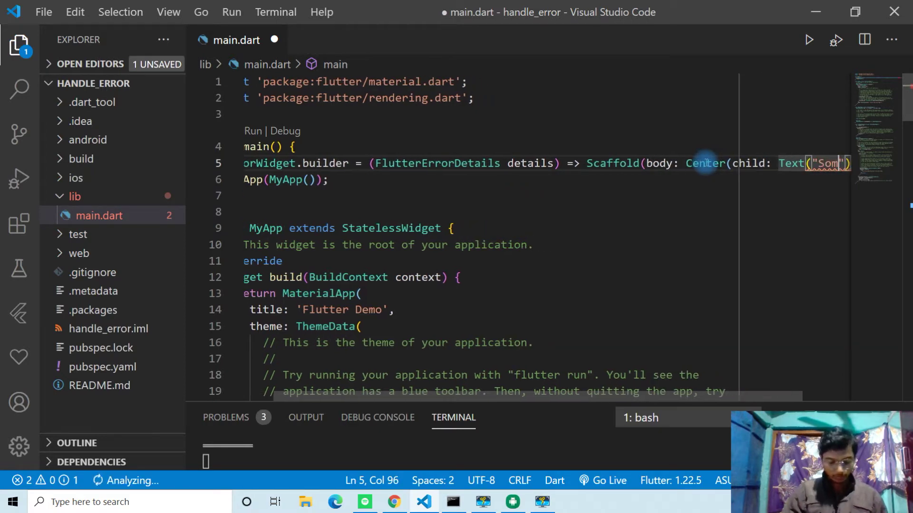
type("ething We")
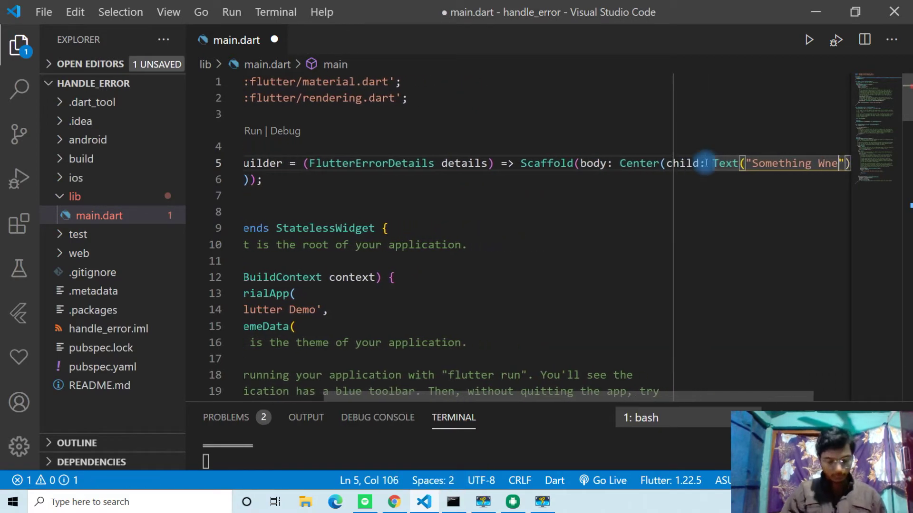
type("nt ")
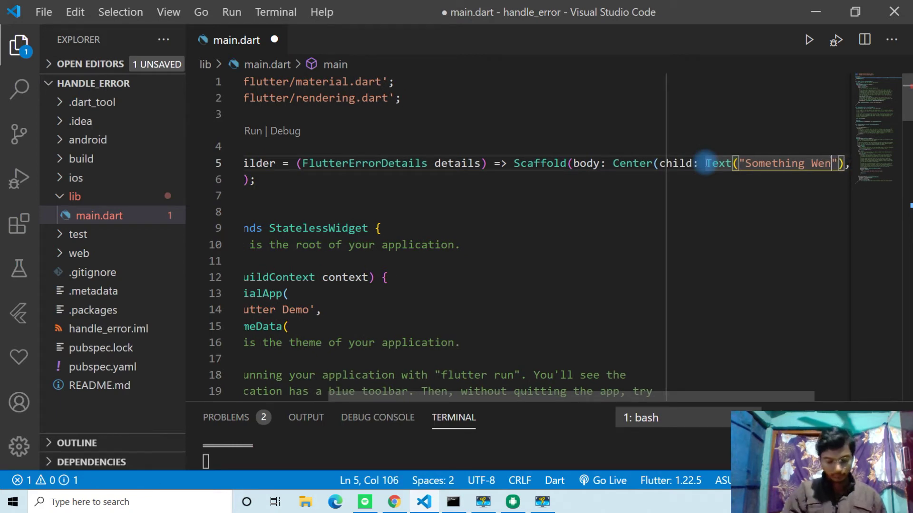
type("wrong")
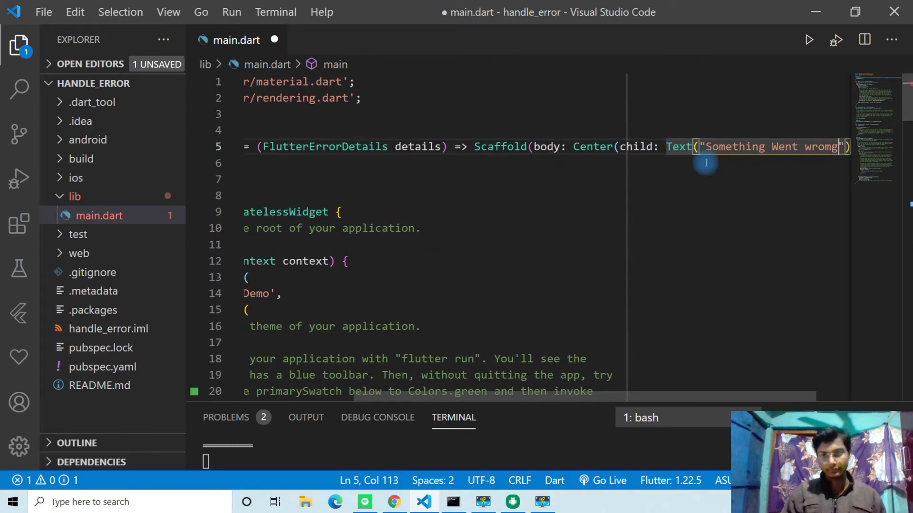
key("BackSpace")
key("BackSpace")
type("ng")
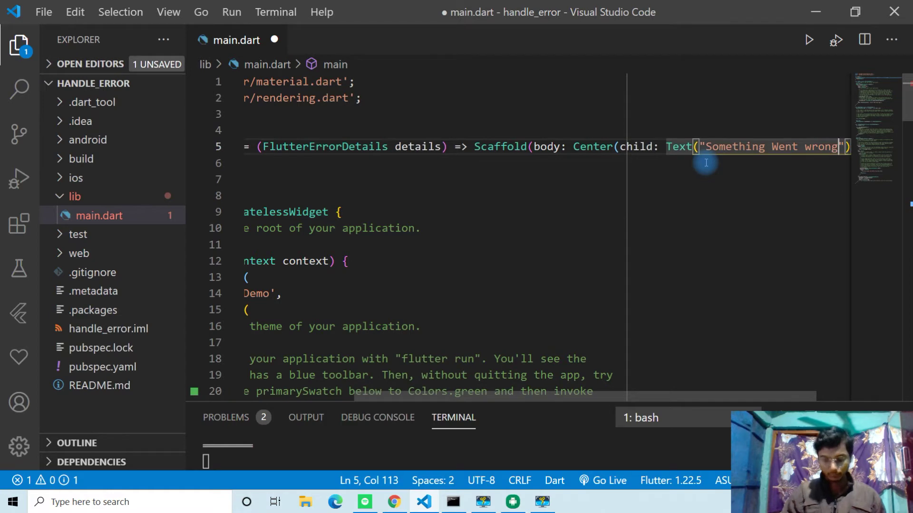
type(".")
key("ctrl+s")
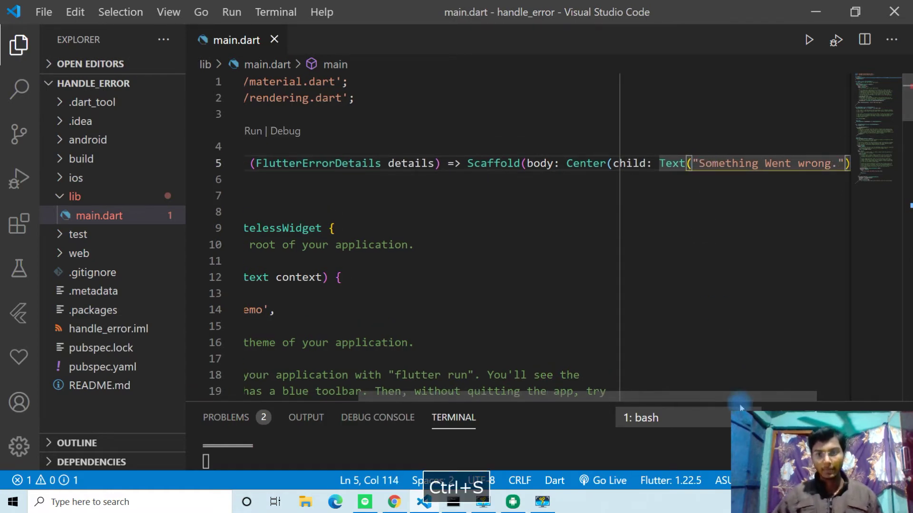
- End line 5 with a semicolon, format the builder across several lines, and save
mouse_move(746, 397)
left_mouse_down()
mouse_move(773, 393)
mouse_move(577, 390)
mouse_move(822, 242)
left_mouse_up()
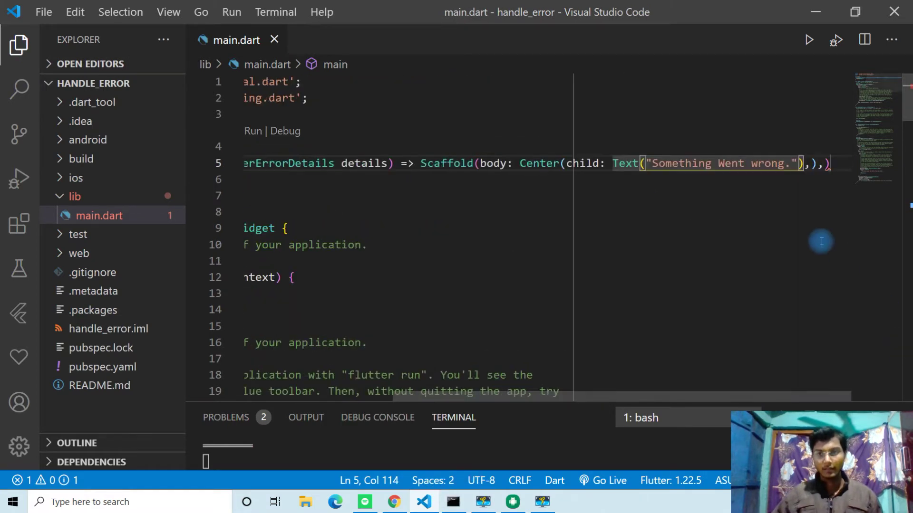
left_click(838, 164)
type(";")
key("shift+alt+f")
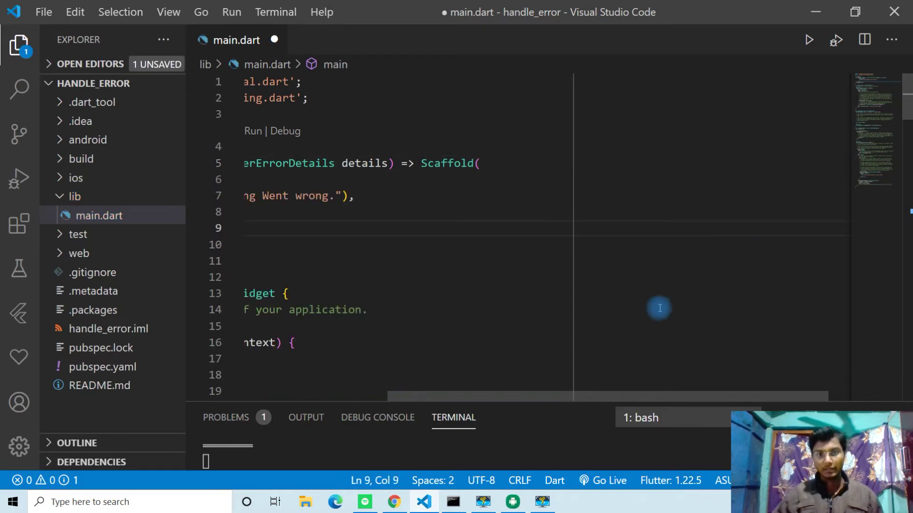
left_click_drag(662, 397, 514, 397)
left_click(493, 276)
key("ctrl+s")
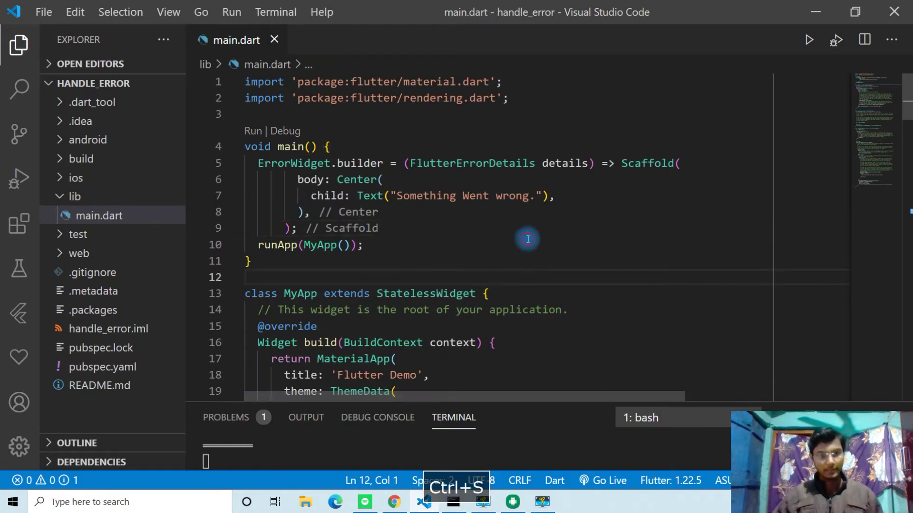
- Hot restart and confirm the emulator shows centred 'Something Went wrong.'
left_click(528, 240)
left_click(536, 443)
key("shift+r")
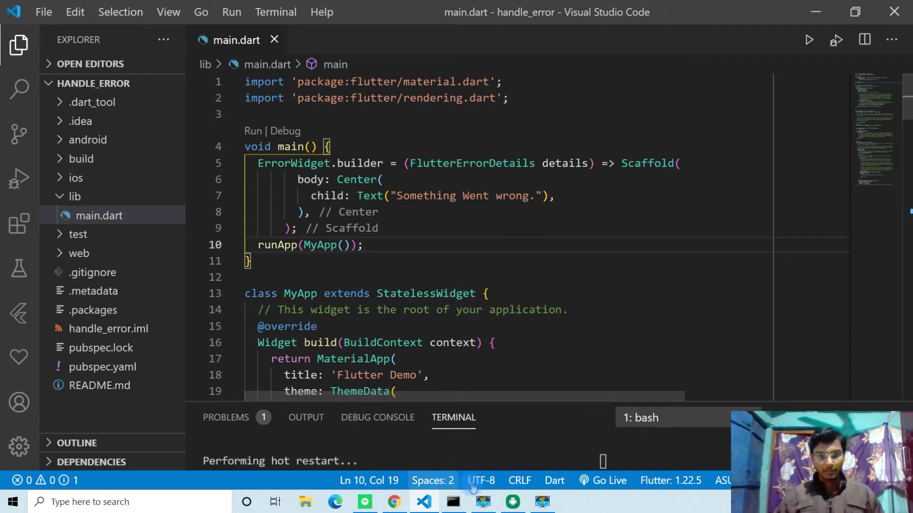
left_click(824, 267)
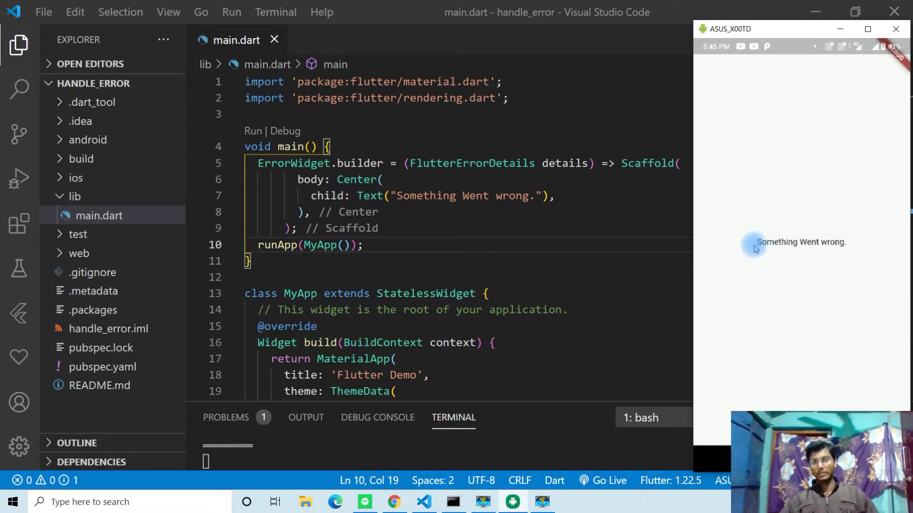
left_click(544, 200)
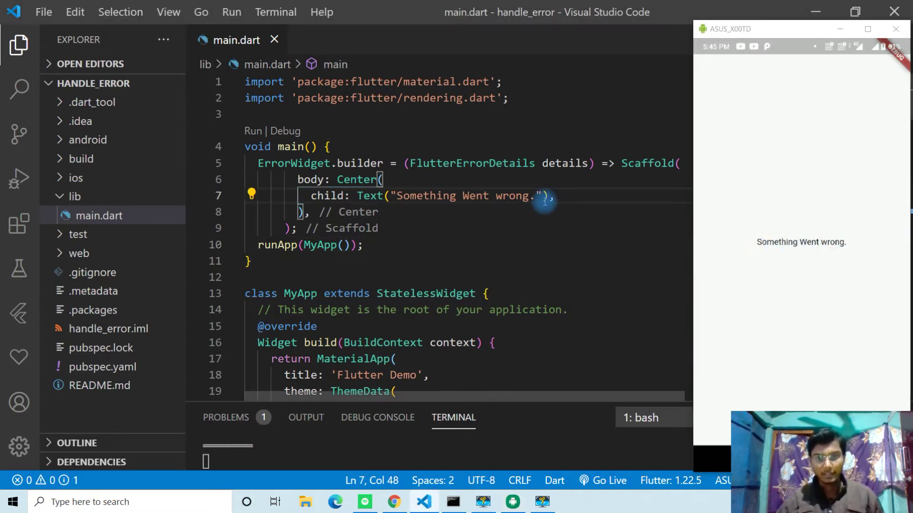
type(",st")
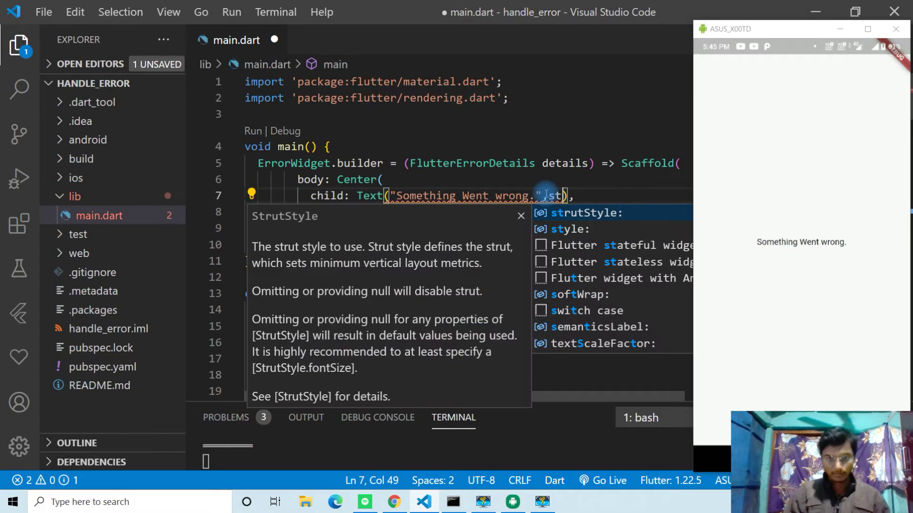
- Add a style: TextStyle(color: ...) property to the error message Text
key("Down")
key("Return")
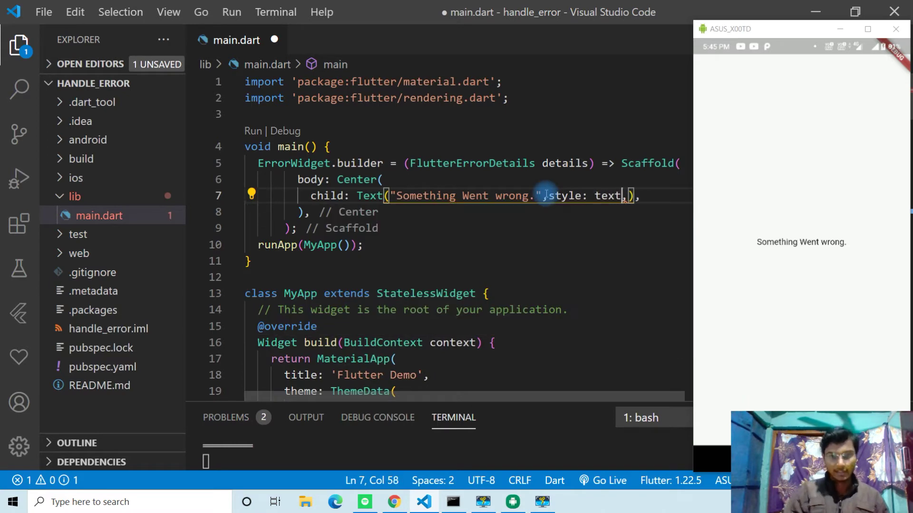
key("ctrl+space")
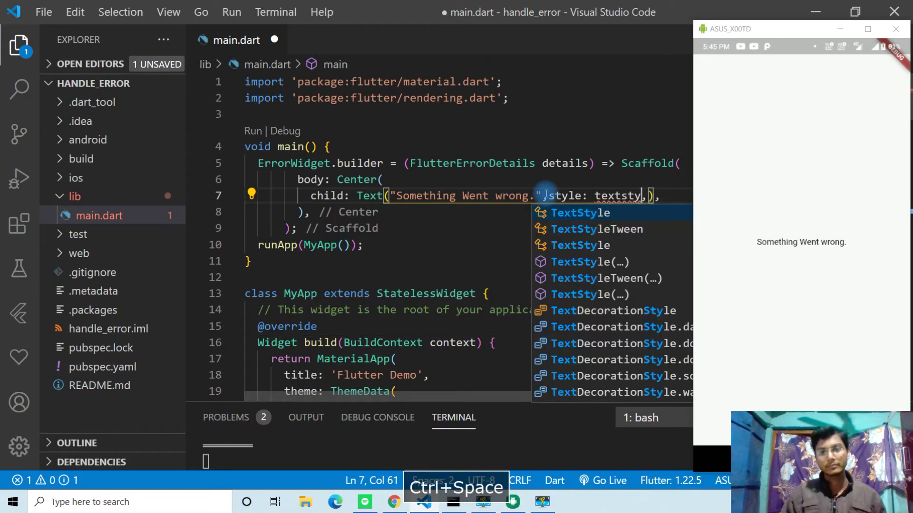
key("Return")
type("(c")
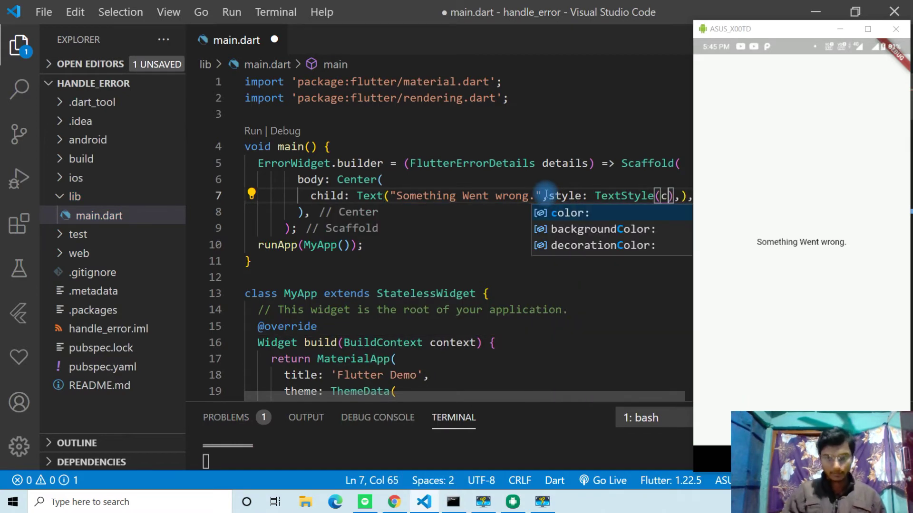
type("ol")
key("Return")
type(":")
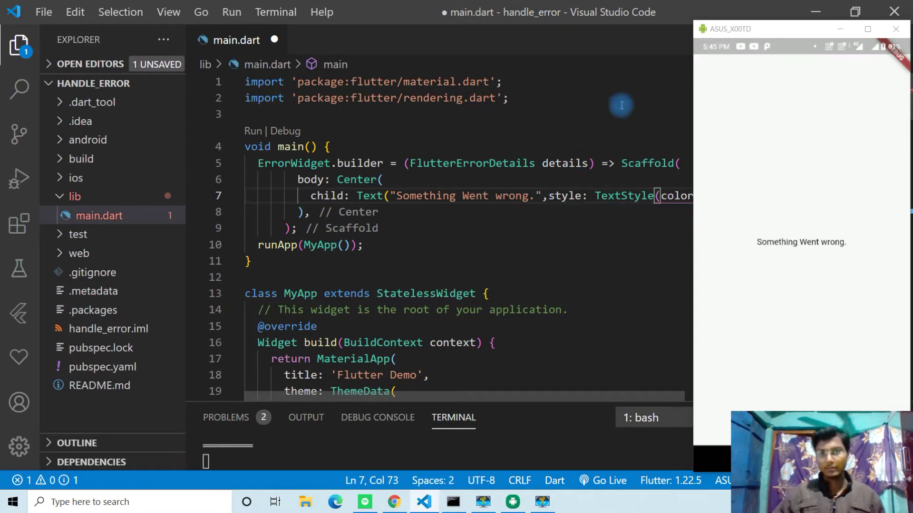
- Set the TextStyle colour to Colors.red and save main.dart
left_click_drag(792, 33, 118, 32)
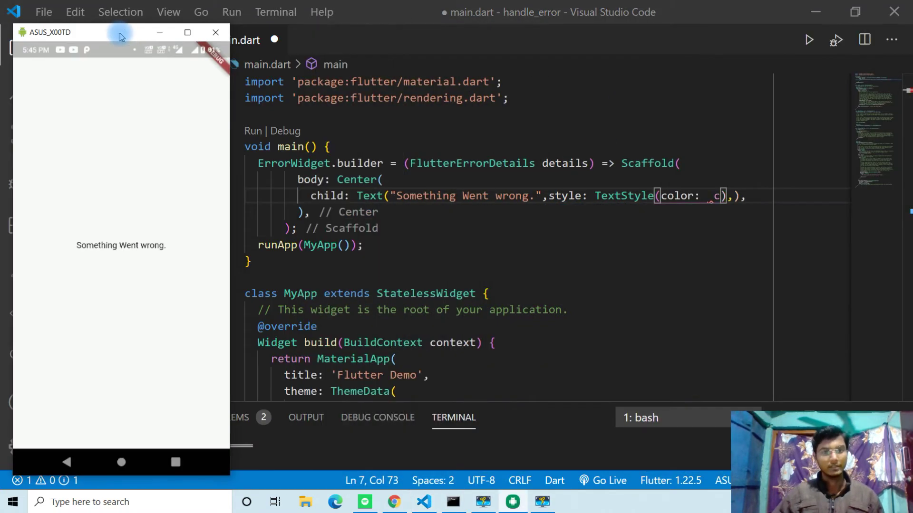
left_click(719, 197)
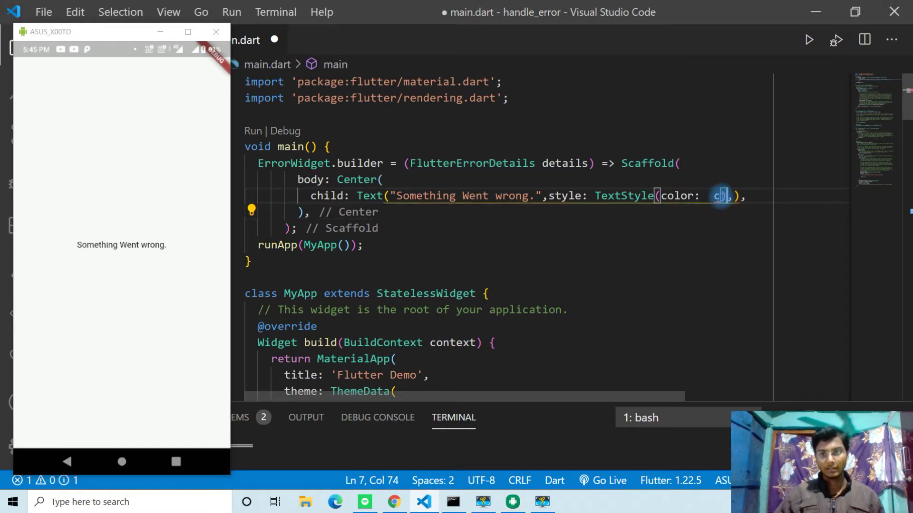
key("ctrl+space")
type("olo")
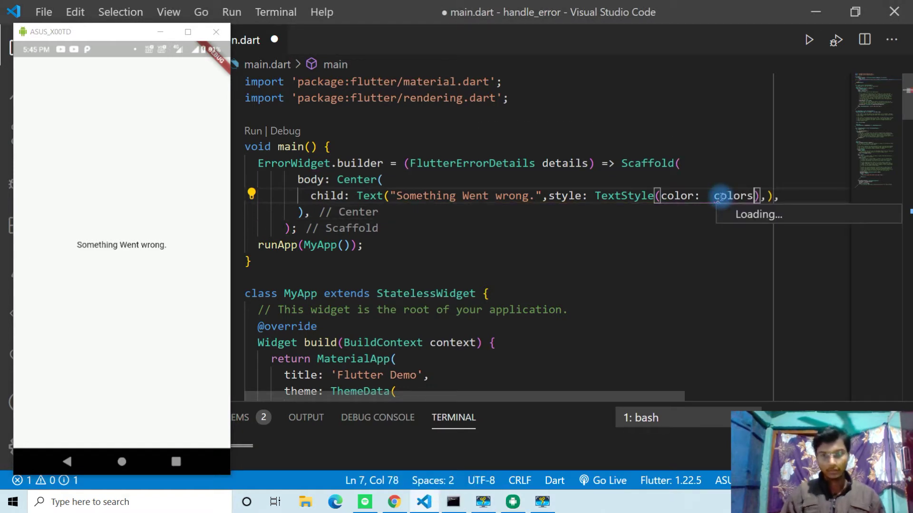
key("Return")
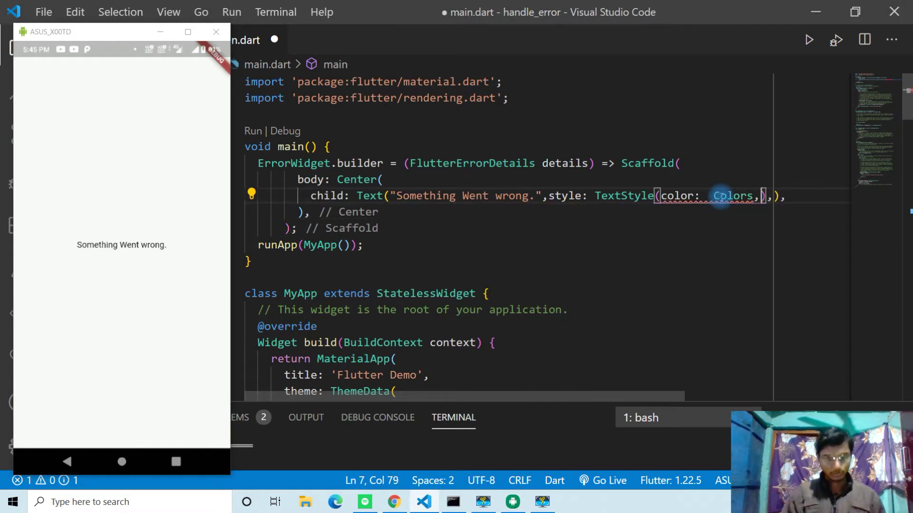
type("rer")
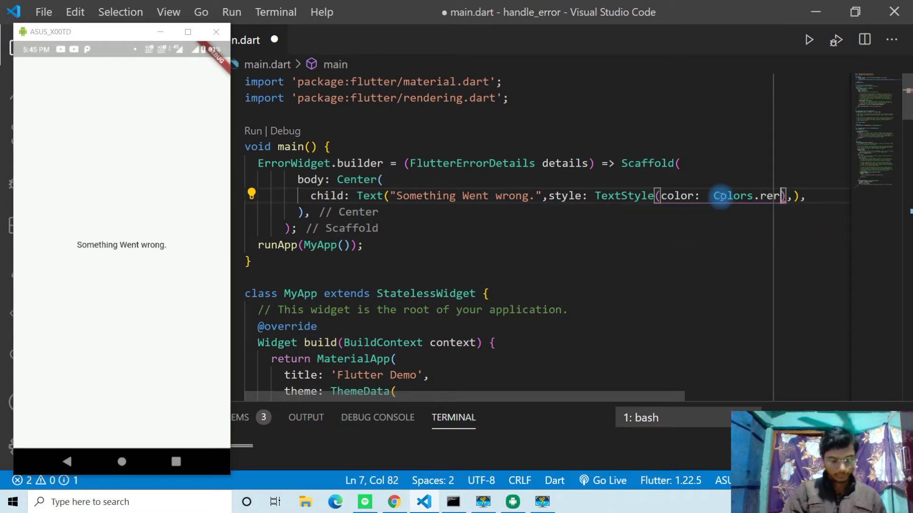
key("BackSpace")
key("BackSpace")
type("d")
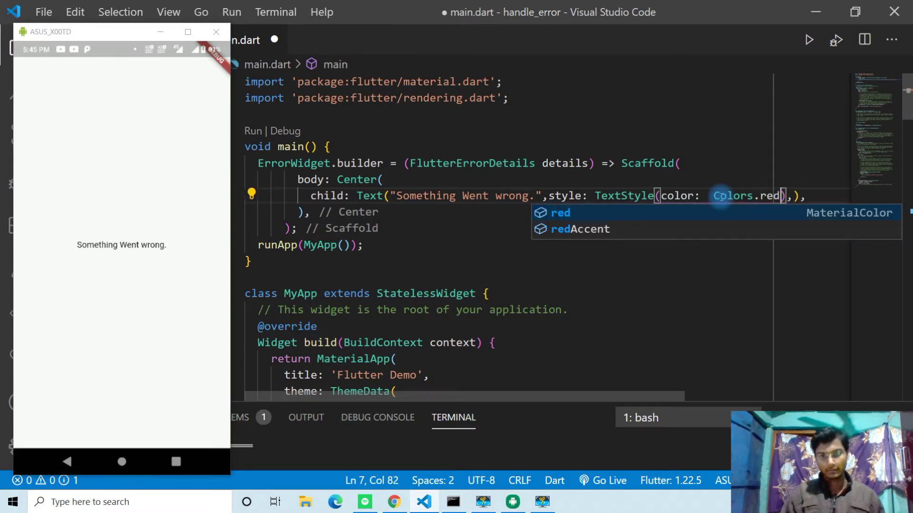
key("Escape")
key("ctrl+s")
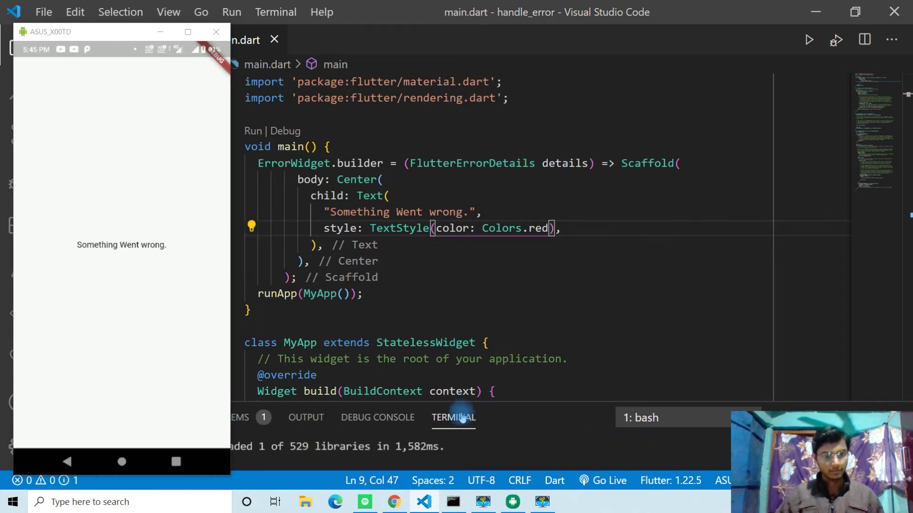
- Hot restart twice until the phone shows the message in red
key("shift+r")
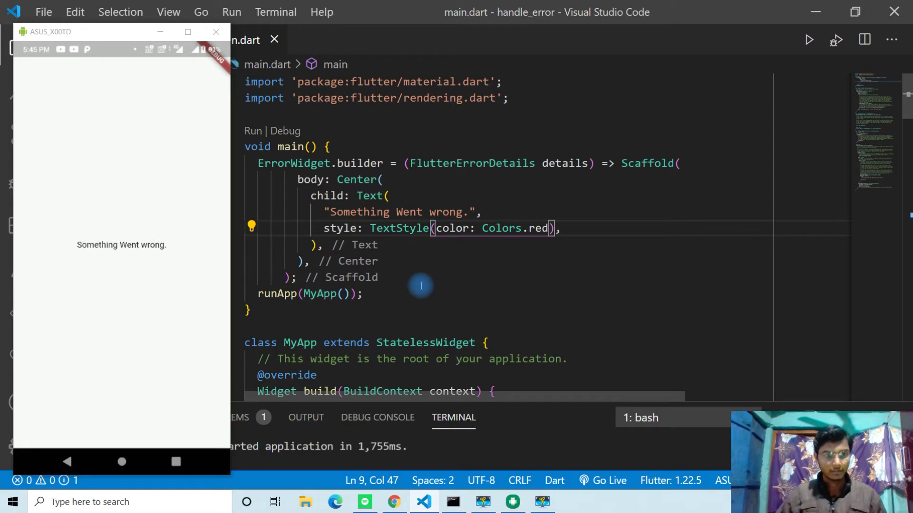
key("shift+r")
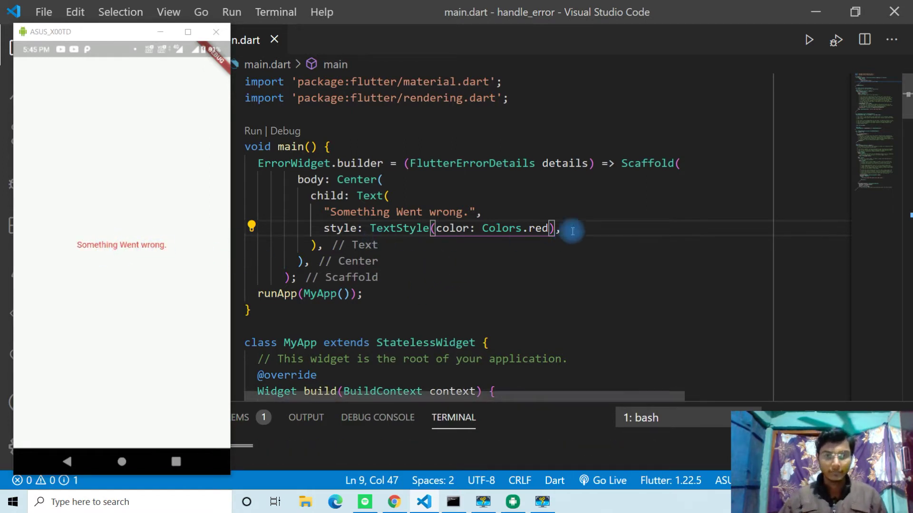
left_click(440, 199)
left_click(404, 179)
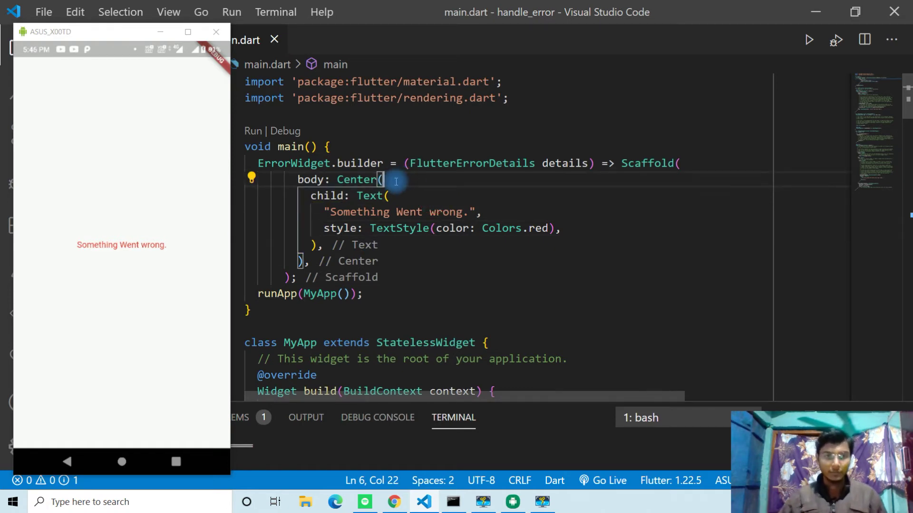
left_click(511, 213)
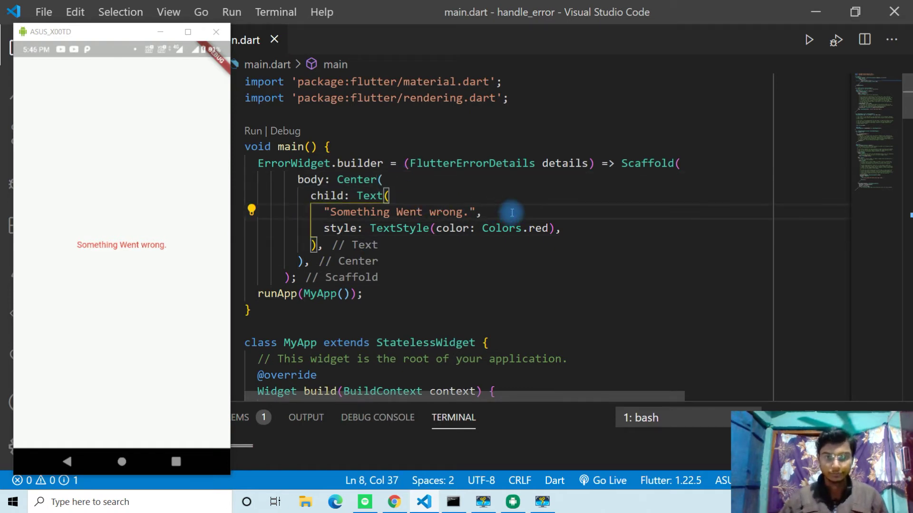
left_click(475, 195)
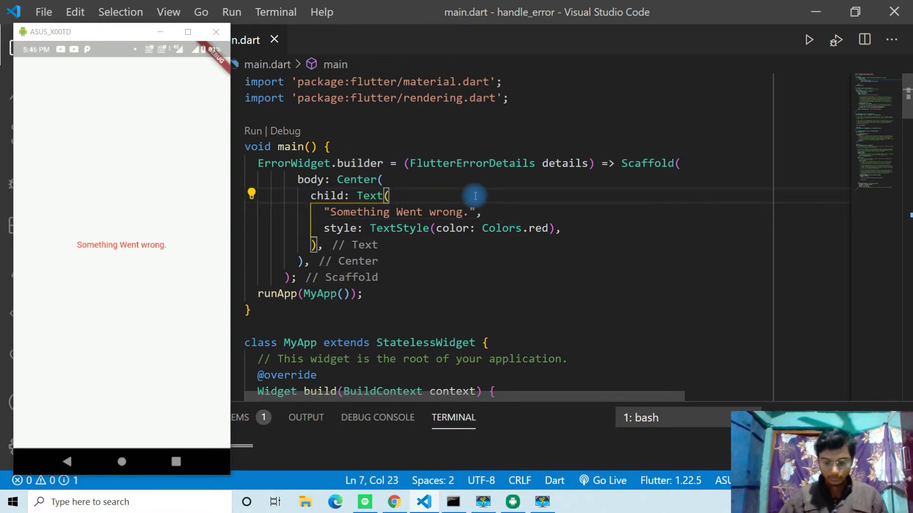
key("F9")
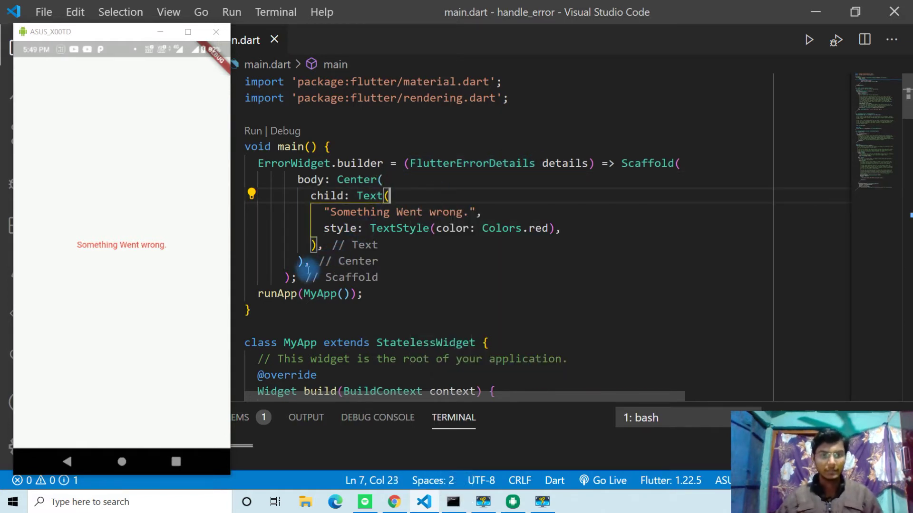
mouse_move(297, 261)
left_mouse_down()
mouse_move(295, 278)
mouse_move(258, 164)
left_mouse_up()
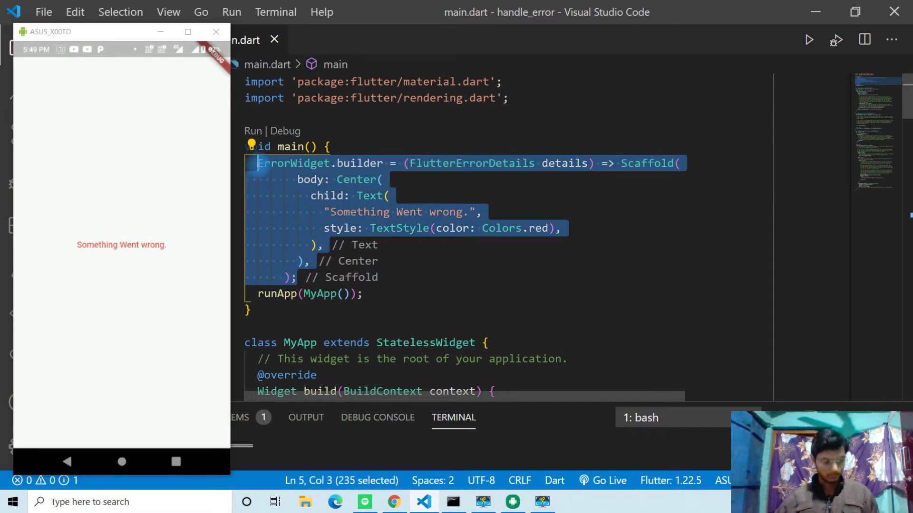
- Comment out the ErrorWidget.builder block and add blank lines above runApp
key("ctrl+slash")
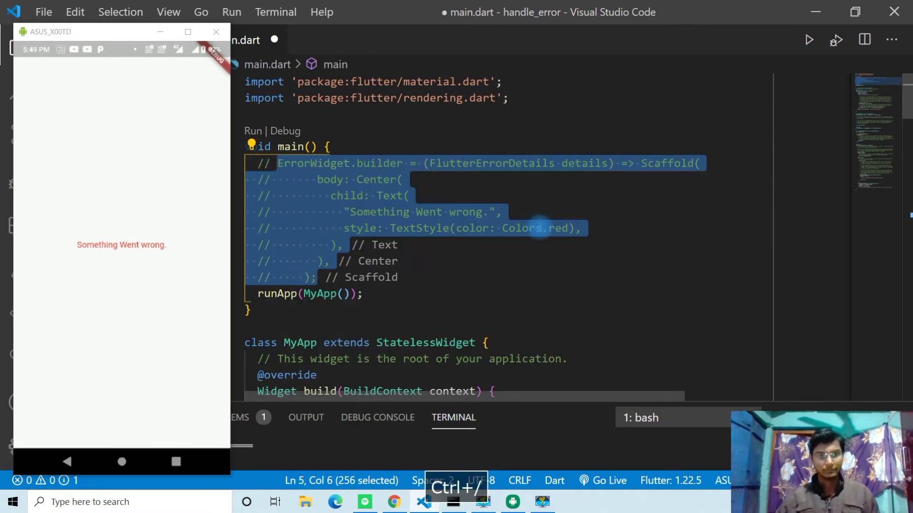
left_click(517, 270)
key("Return")
key("Return")
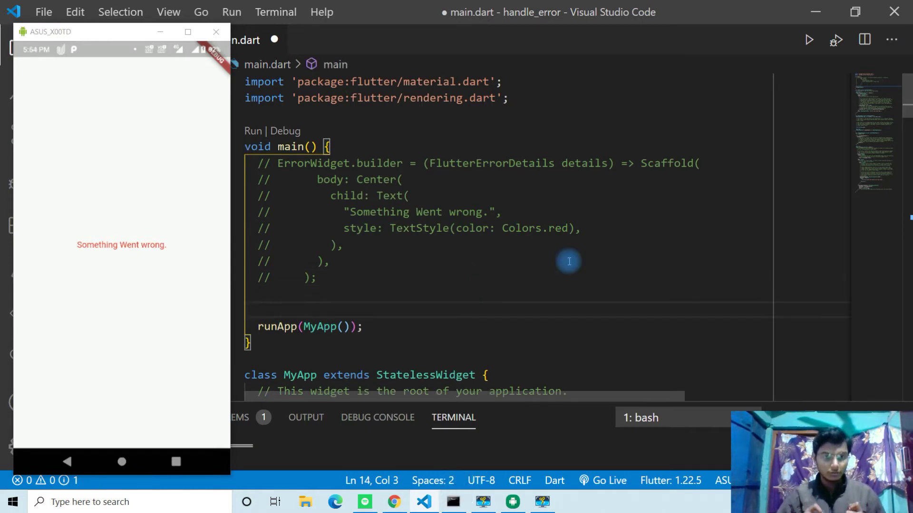
type("fluttererr")
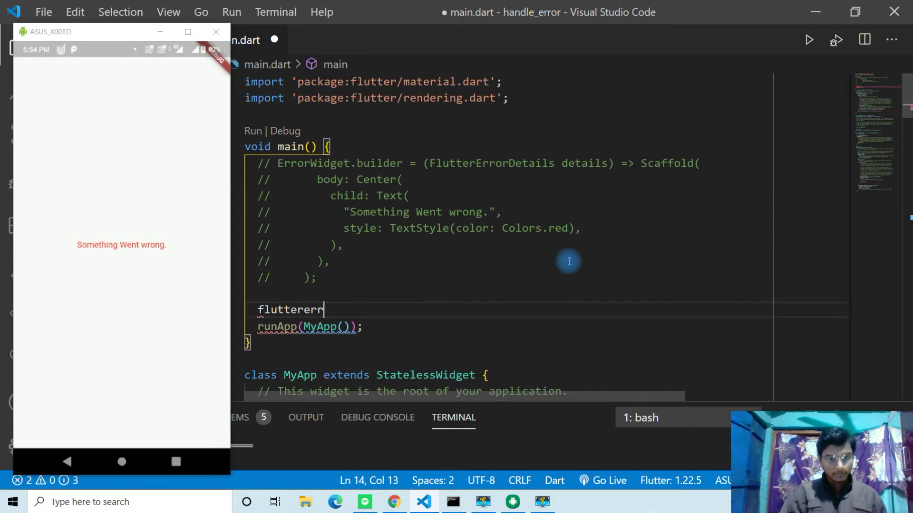
- Start a FlutterError.onError = assignment before runApp
key("ctrl+space")
key("Down")
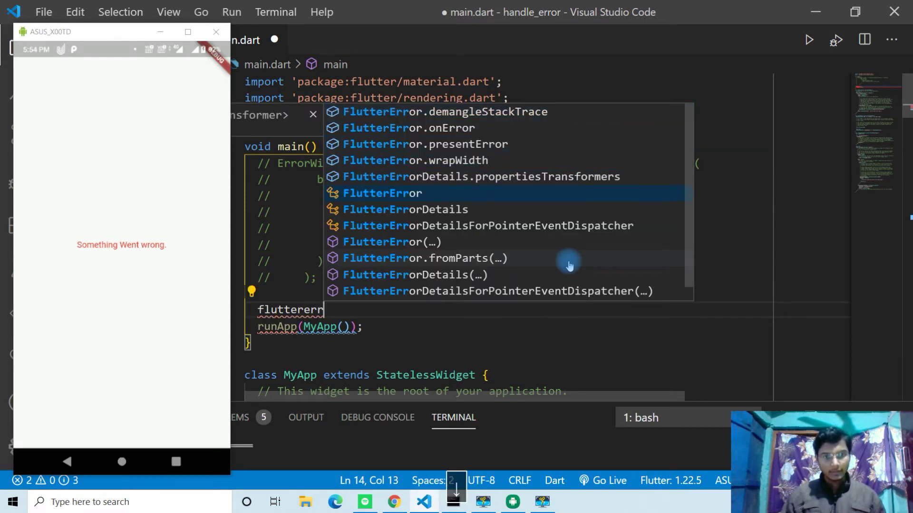
key("Return")
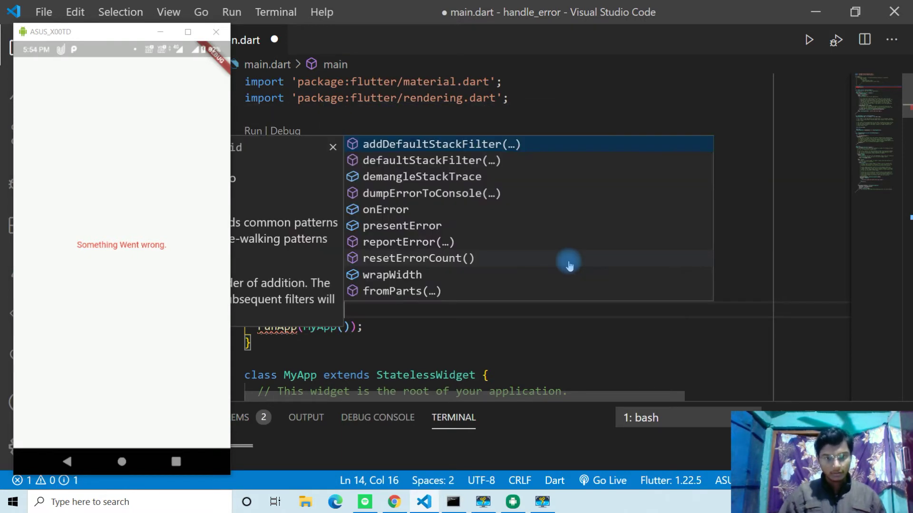
key("Escape")
type("on")
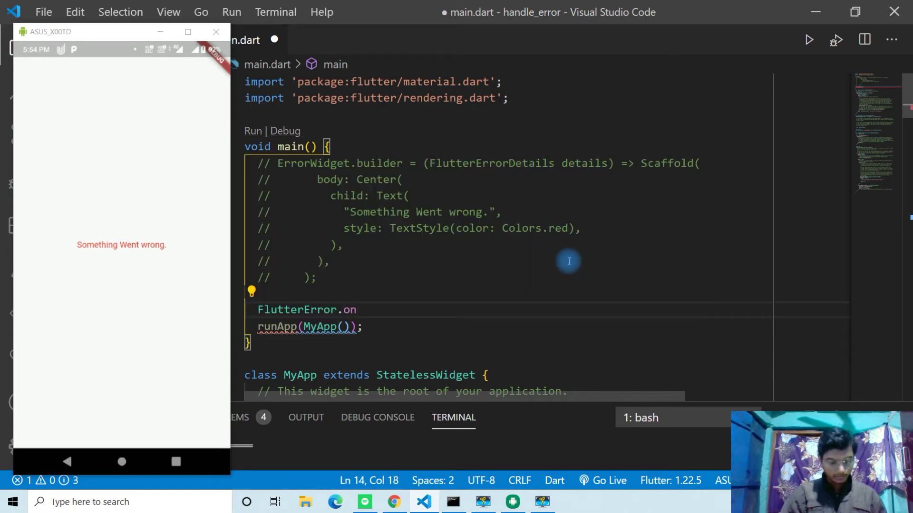
type("err")
key("ctrl+space")
key("Return")
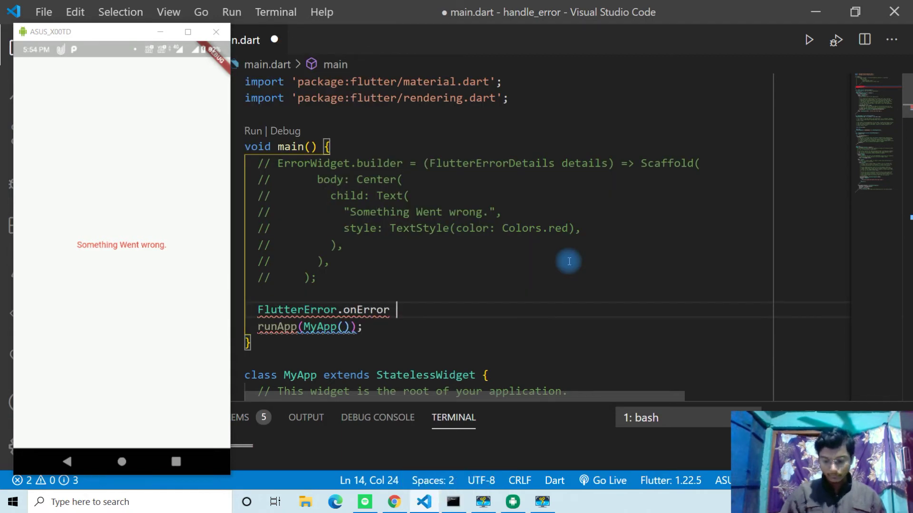
type("=")
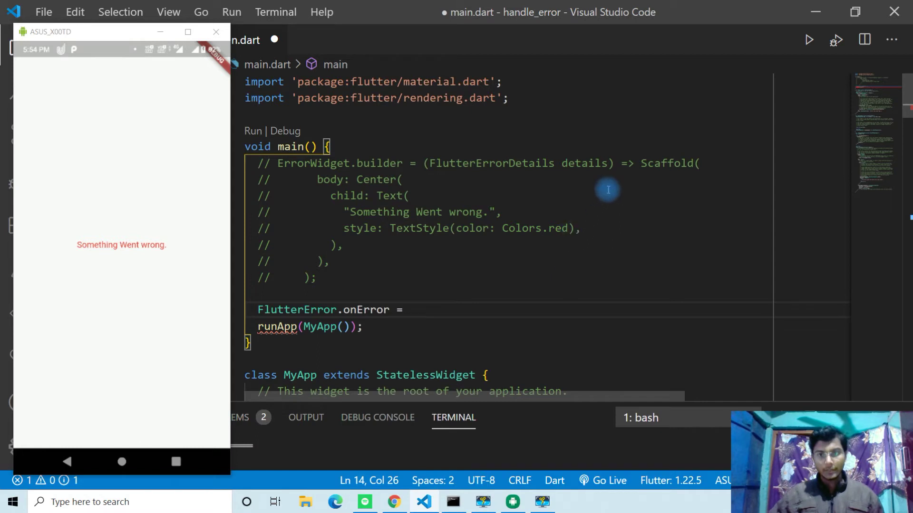
- Copy the (FlutterErrorDetails details) parameter list into the onError handler and open its body
mouse_move(614, 163)
left_mouse_down()
mouse_move(479, 148)
mouse_move(425, 163)
left_mouse_up()
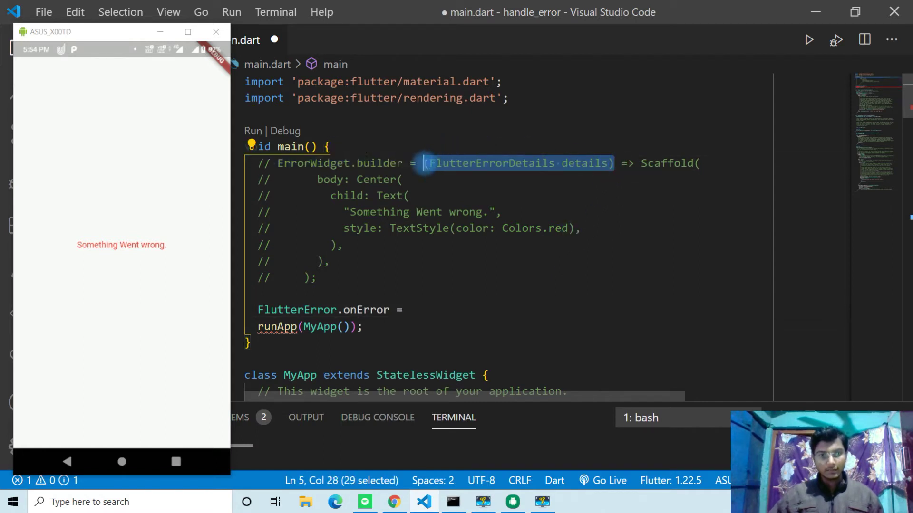
key("ctrl+c")
left_click(442, 300)
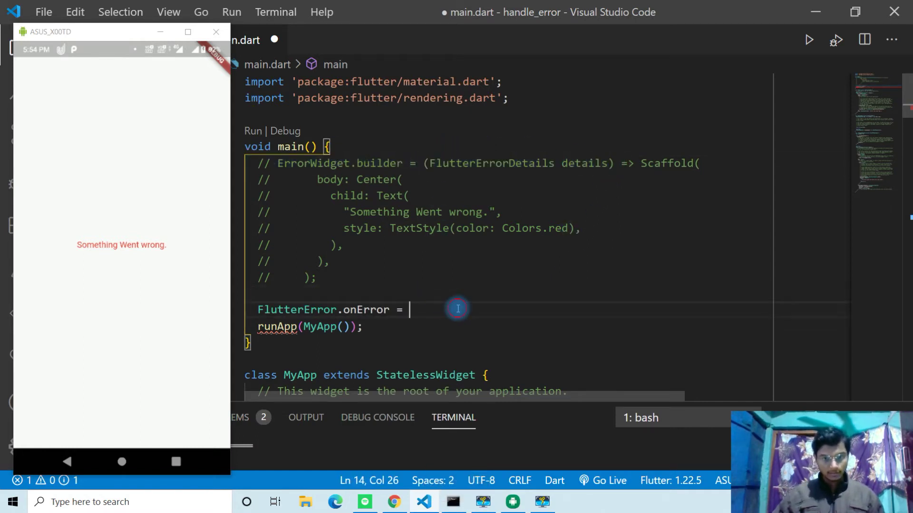
key("ctrl+v")
key("End")
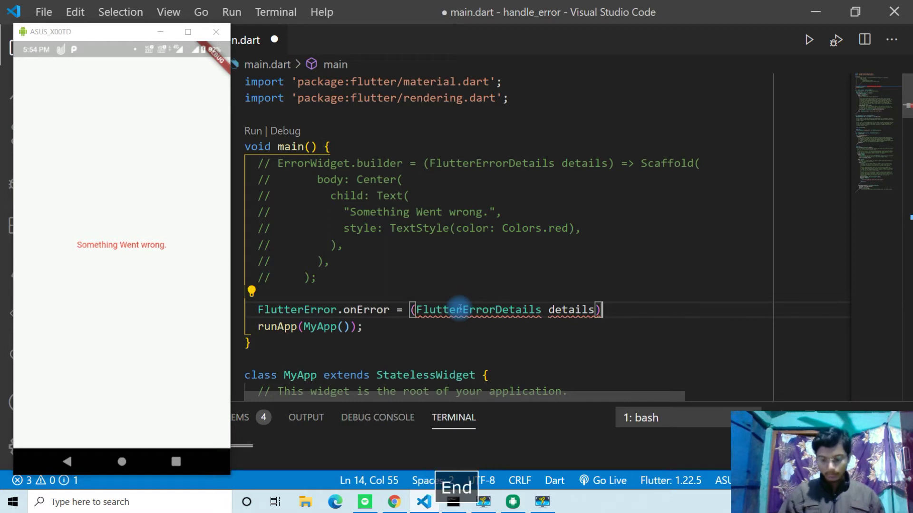
type("{")
key("Return")
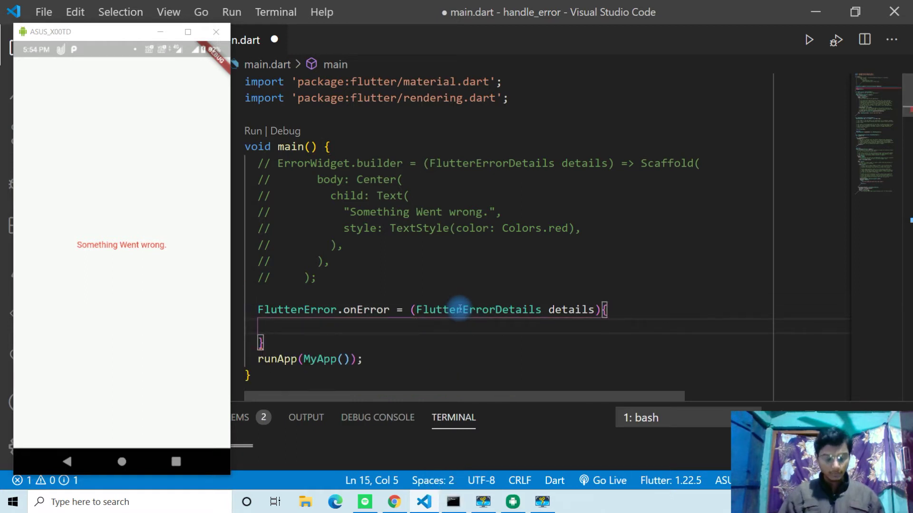
- Add an if (kDebugMode) block inside the handler
key("F9")
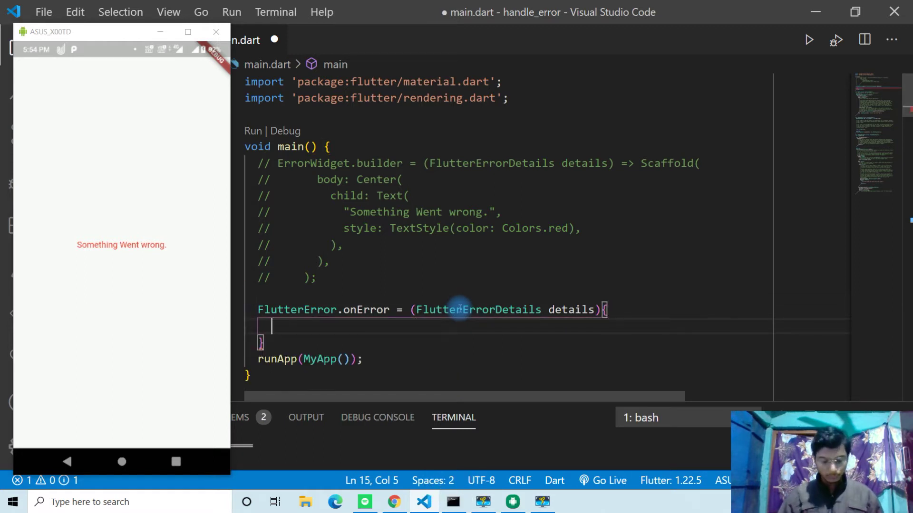
type("if(")
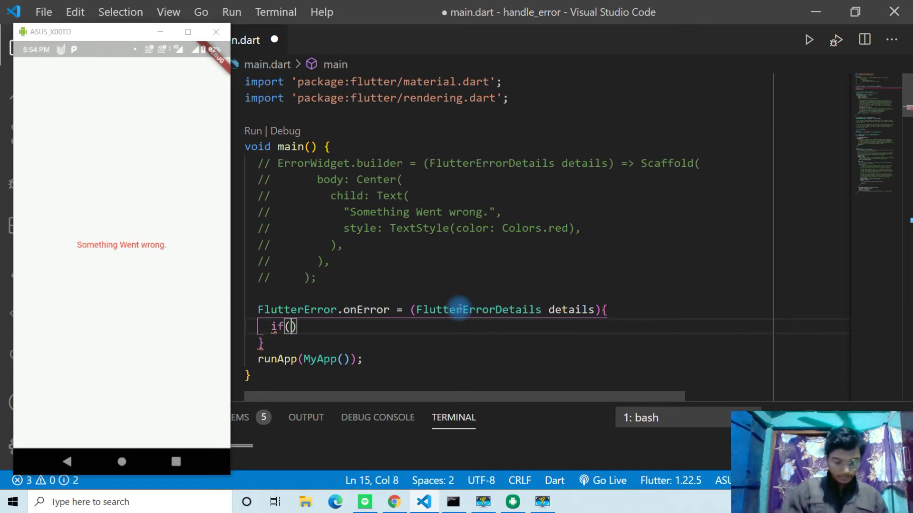
type("Kdebu")
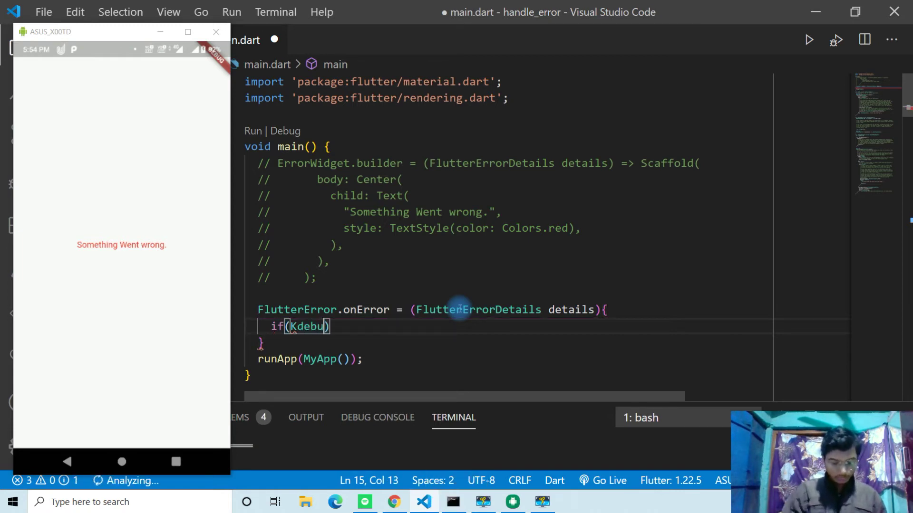
type("g")
key("ctrl+space")
key("Left")
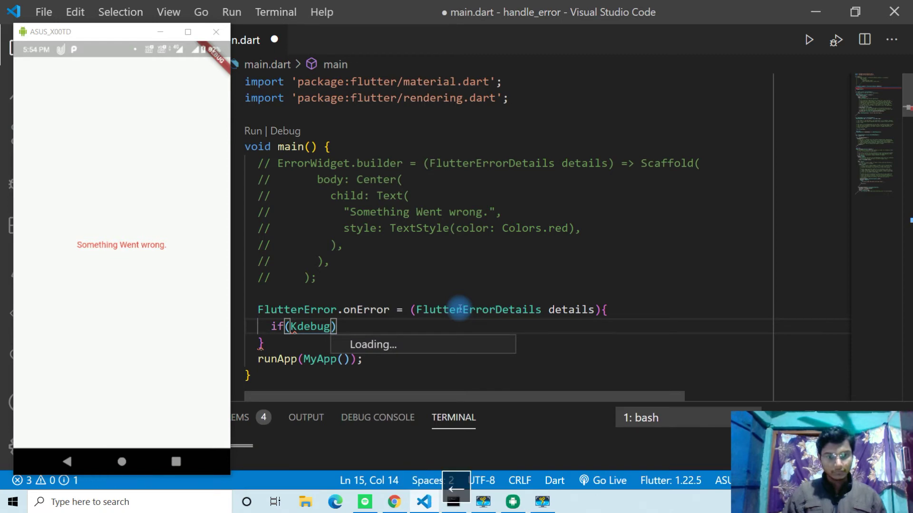
key("Left")
key("BackSpace")
type("k")
key("ctrl+Right")
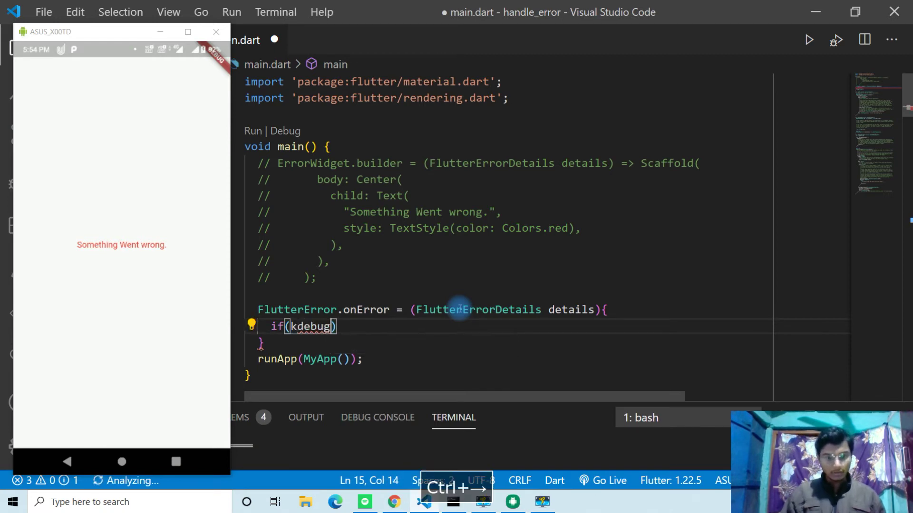
key("ctrl+space")
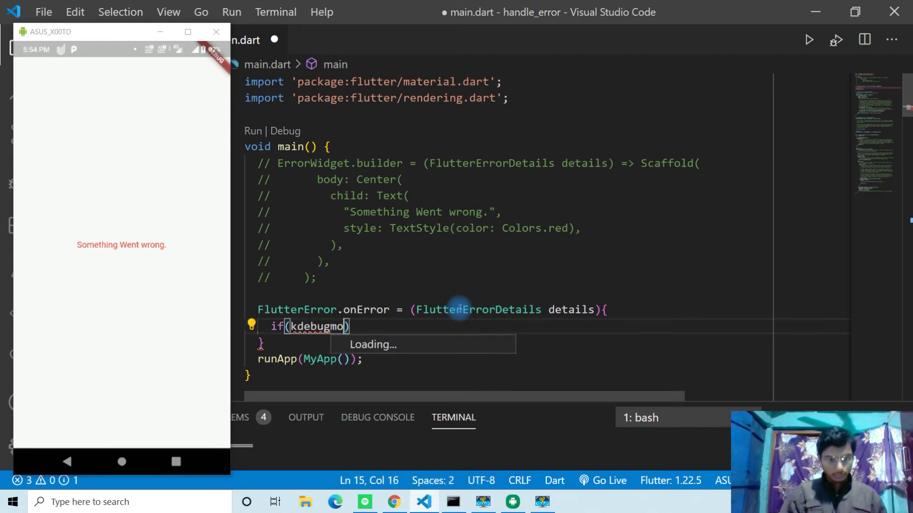
key("Return")
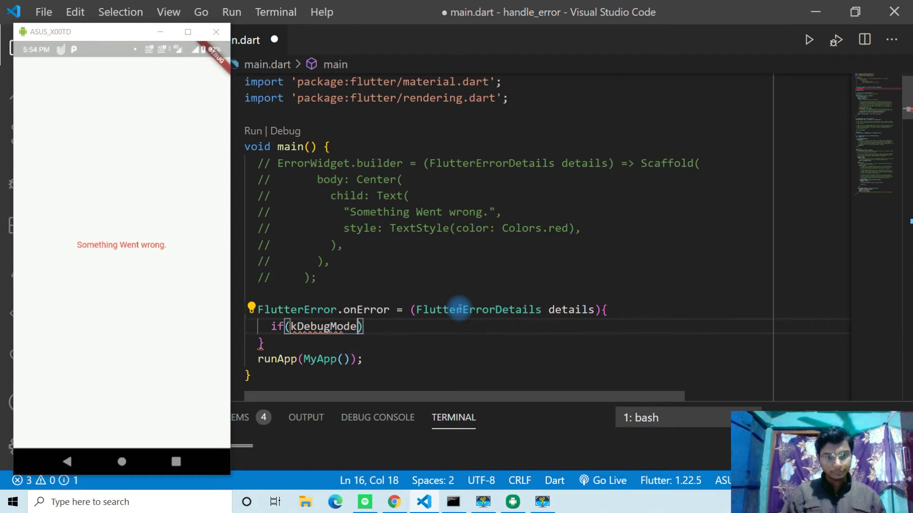
type("{")
key("Return")
type("exit")
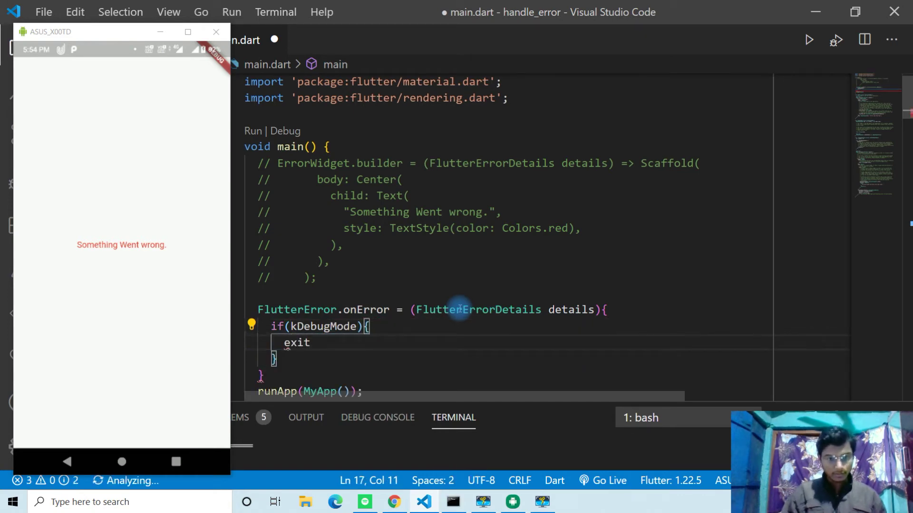
- Call exit(1); inside the kDebugMode block
key("ctrl+space")
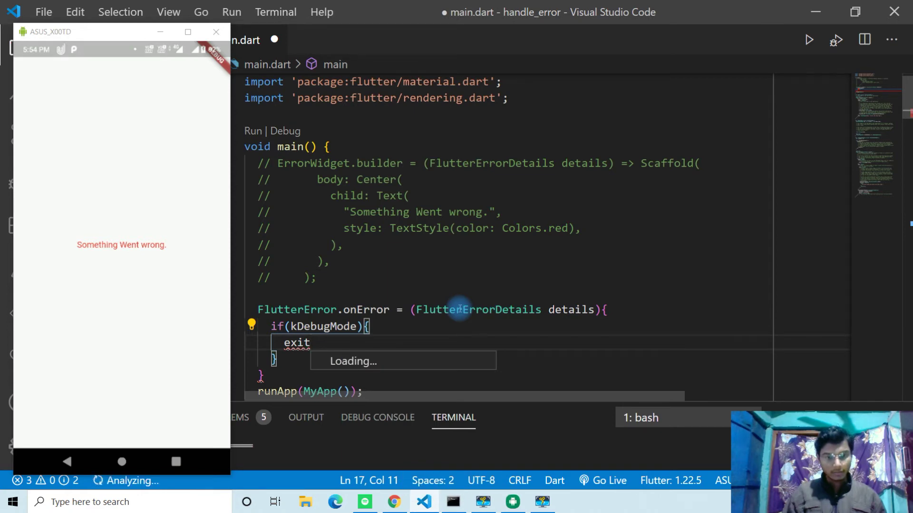
key("Return")
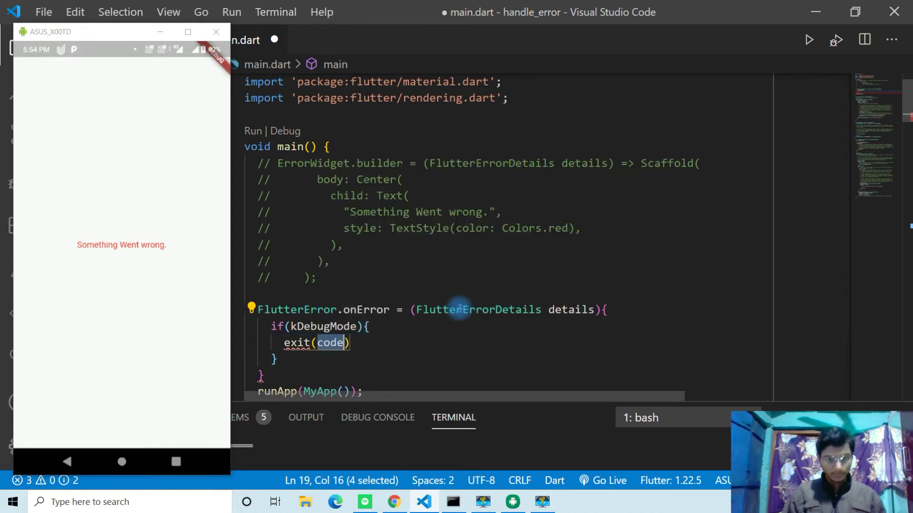
key("BackSpace")
key("End")
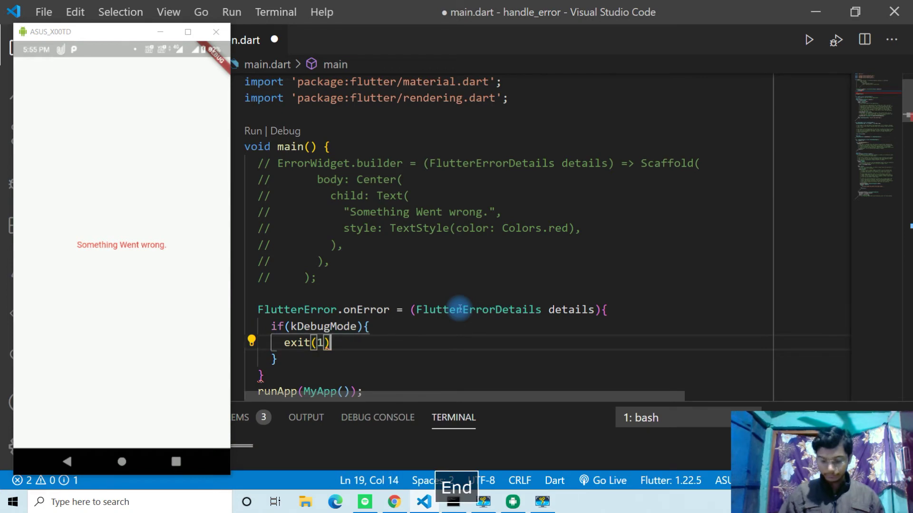
type(";")
scroll(458, 309, "down", 1)
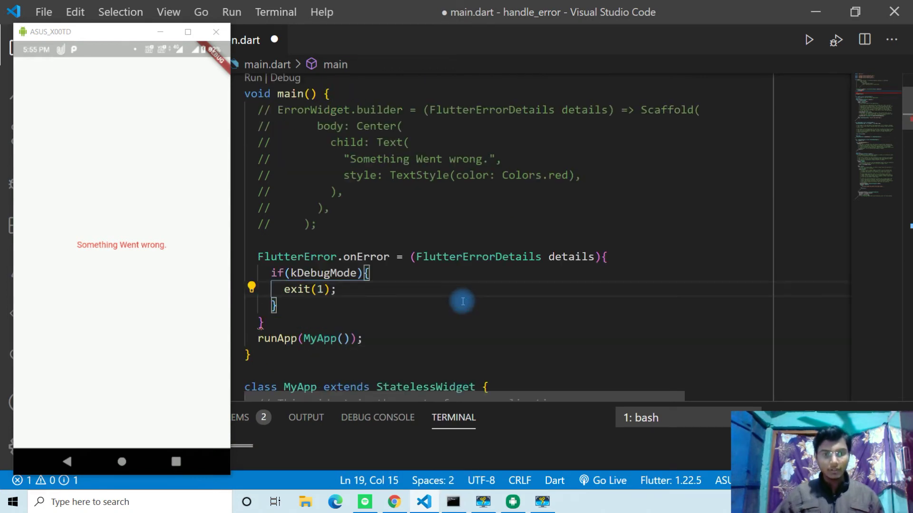
left_click(319, 274)
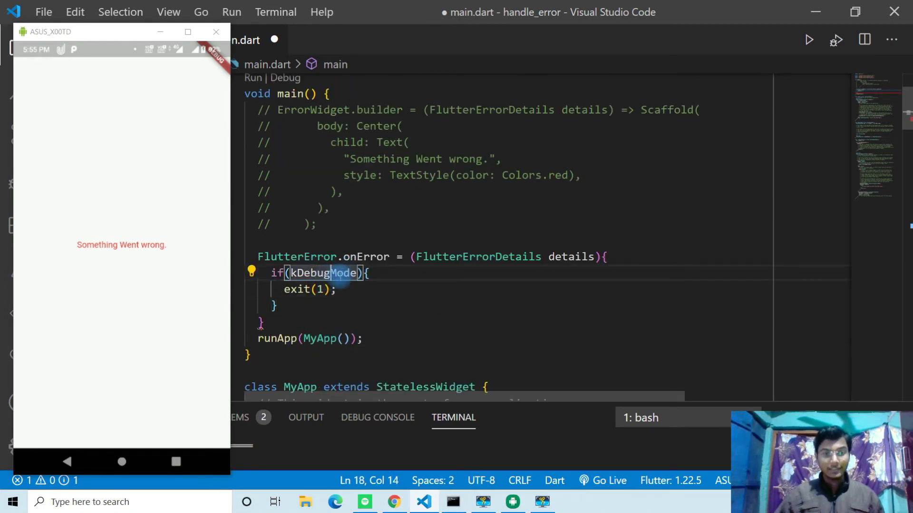
- Try editing the kDebugMode exit condition, then undo back to kDebugMode
mouse_move(323, 273)
key("ctrl+BackSpace")
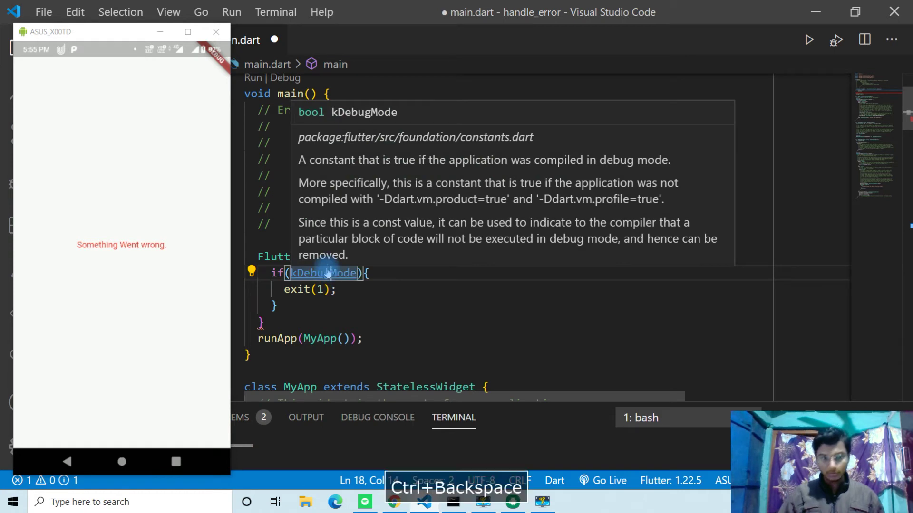
type("krela")
key("ctrl+space")
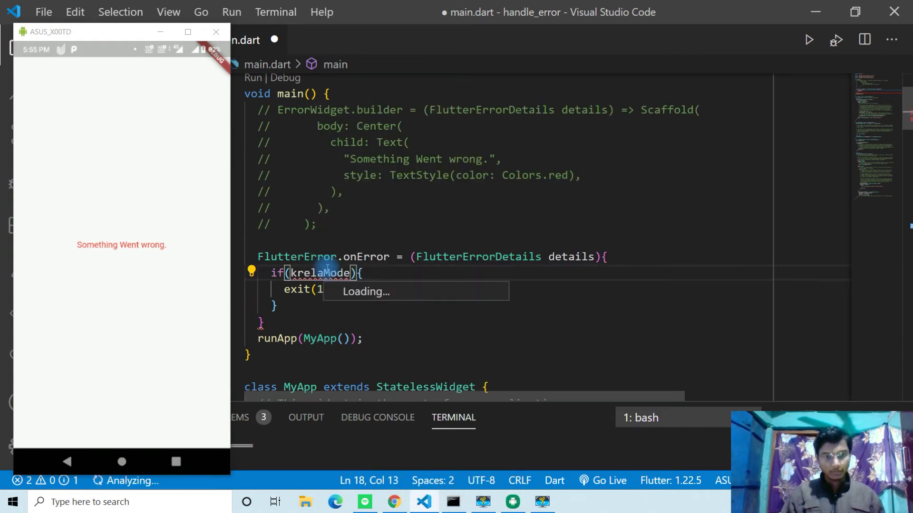
key("BackSpace")
type("e")
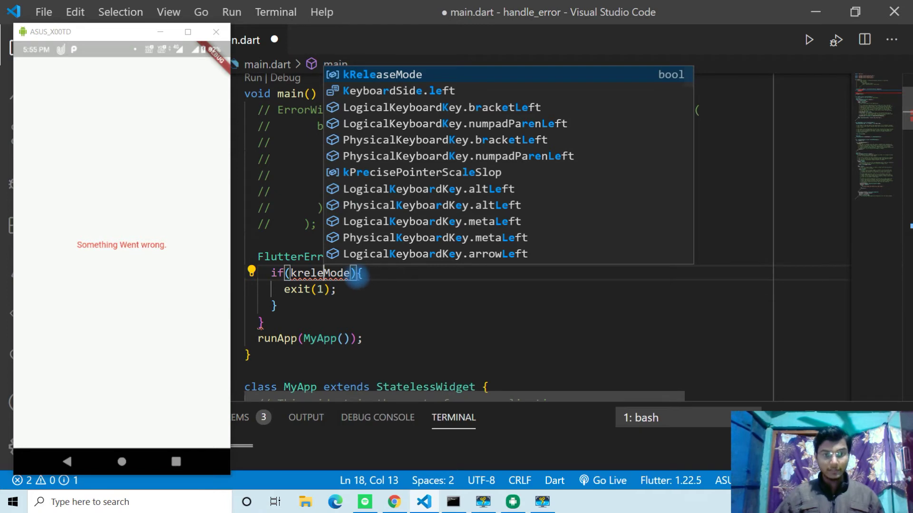
left_click(355, 273)
key("ctrl+z")
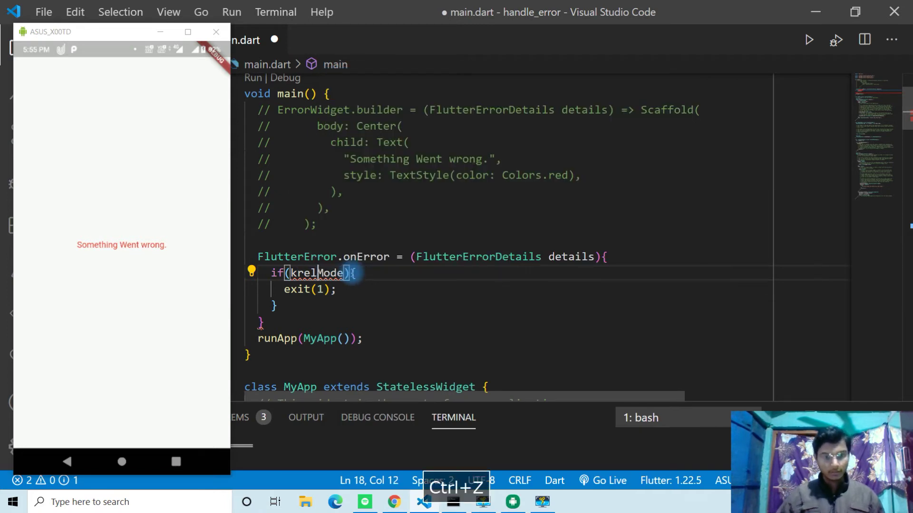
key("ctrl+z")
key("ctrl+z")
- Save main.dart and move down past the onError handler's closing brace
key("End")
key("ctrl+s")
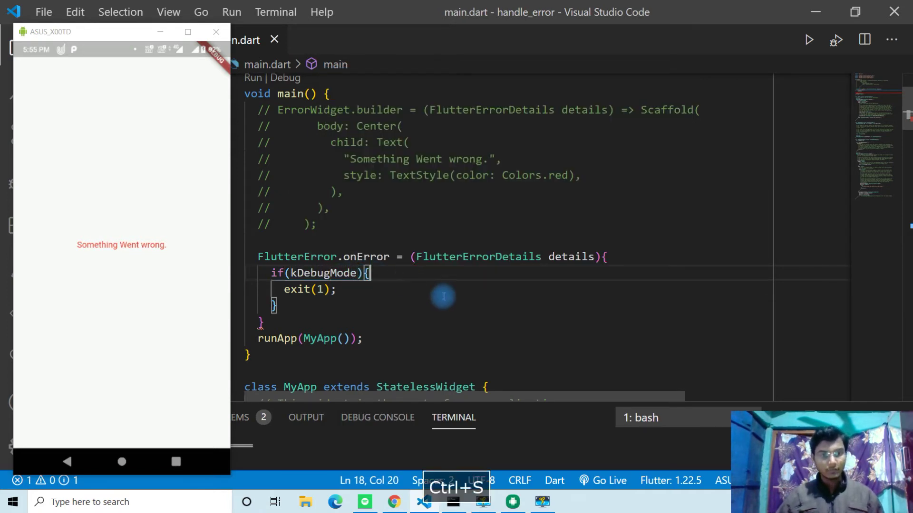
key("Down")
scroll(497, 298, "down", 2)
scroll(498, 298, "up", 3)
key("Down")
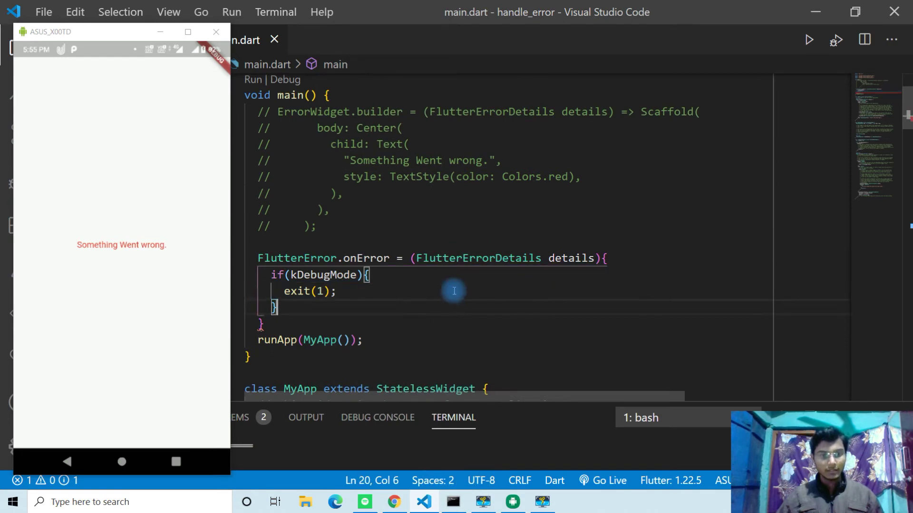
key("Down")
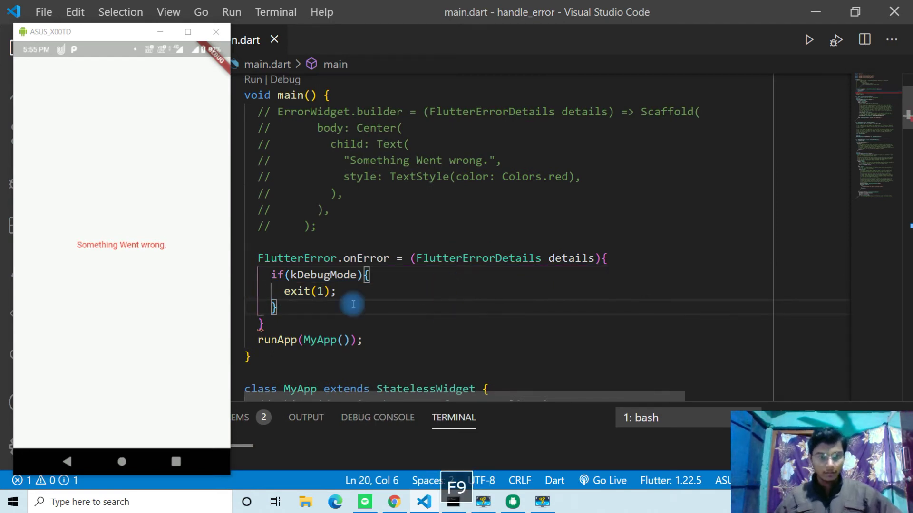
type(";")
- Format the onError handler, move the emulator to the right screen edge, and save main.dart
key("shift+alt+f")
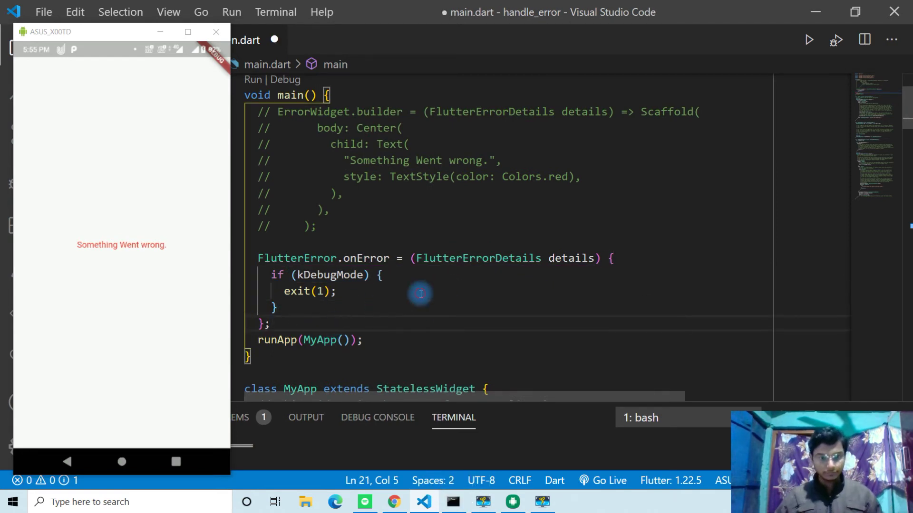
key("Up")
key("Up")
scroll(456, 306, "down", 1)
scroll(428, 299, "down", 2)
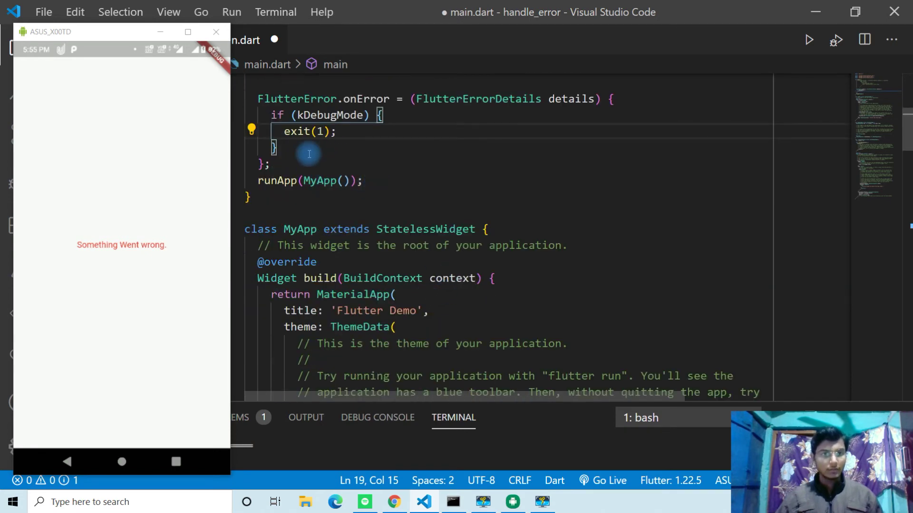
left_click(106, 33)
left_click_drag(106, 33, 814, 53)
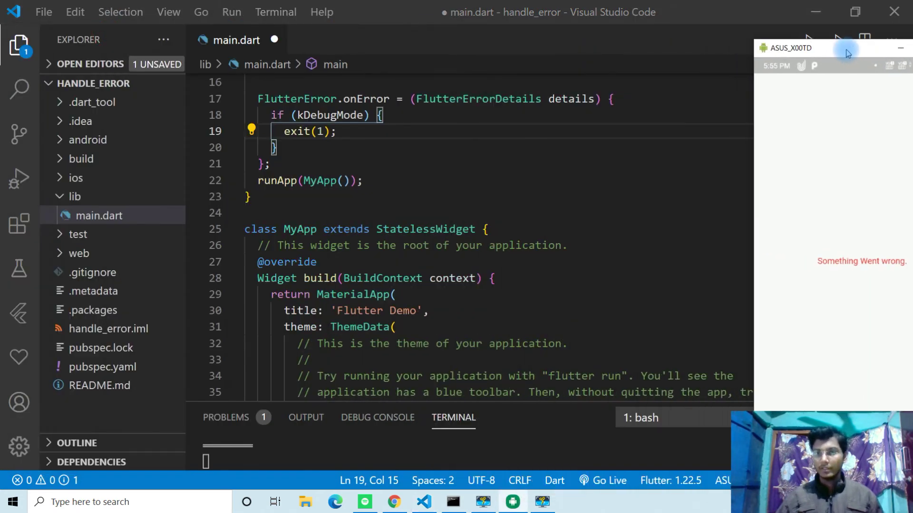
scroll(457, 314, "down", 2)
left_click(428, 158)
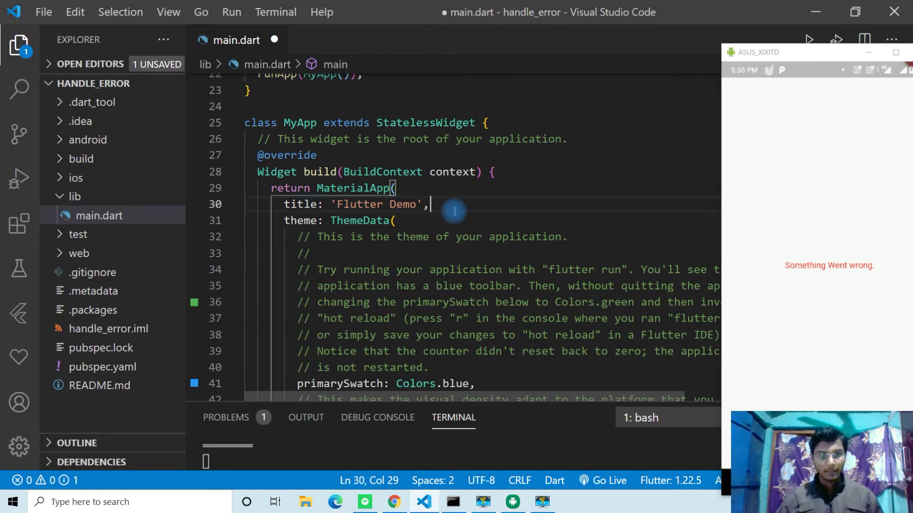
key("ctrl+s")
scroll(495, 223, "down", 4)
scroll(513, 214, "down", 1)
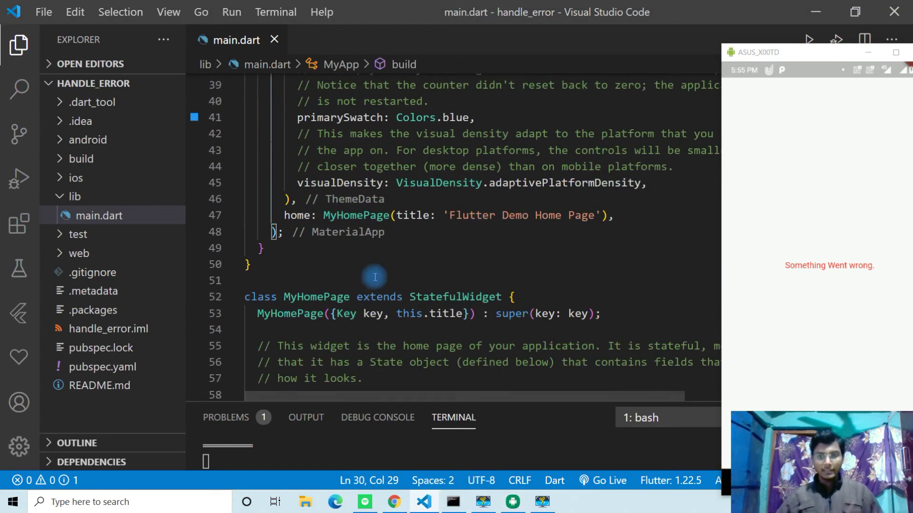
scroll(375, 280, "down", 4)
scroll(400, 271, "down", 8)
scroll(428, 262, "down", 7)
scroll(428, 264, "down", 5)
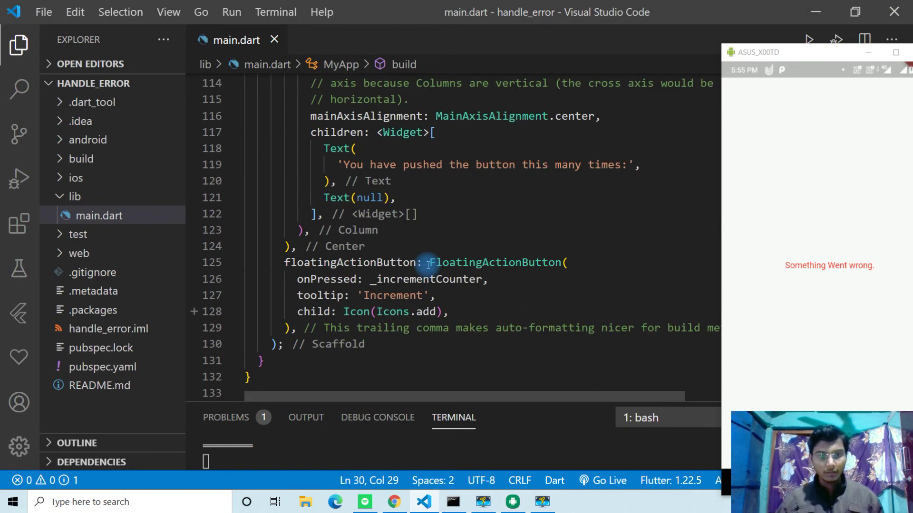
scroll(428, 264, "up", 1)
scroll(427, 265, "up", 1)
- Change line 121 to Text("null"), save, and shift the emulator left to view it
left_click(365, 307)
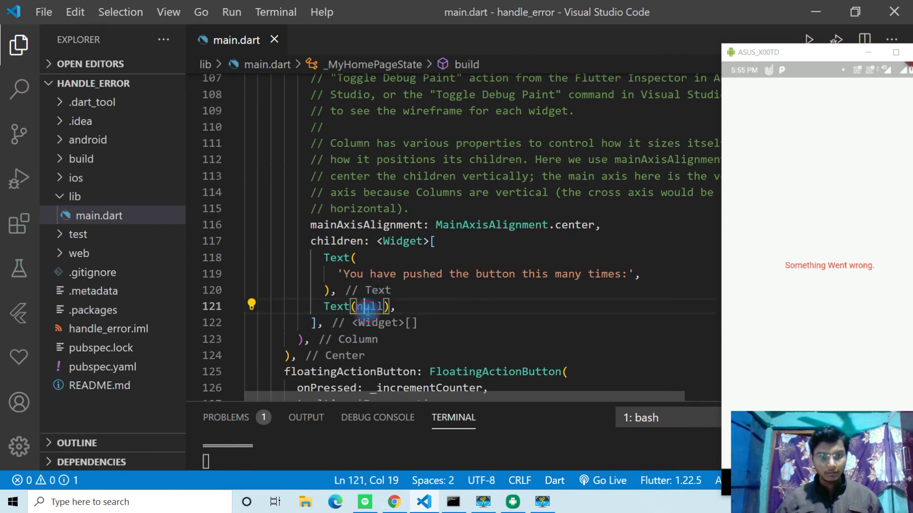
double_click(383, 305)
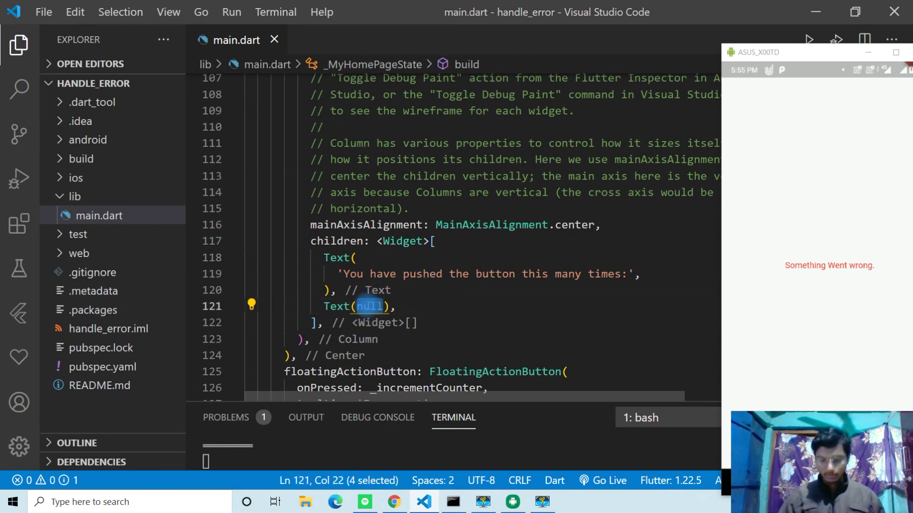
type("\"")
left_click(491, 291)
key("ctrl+s")
left_click(450, 274)
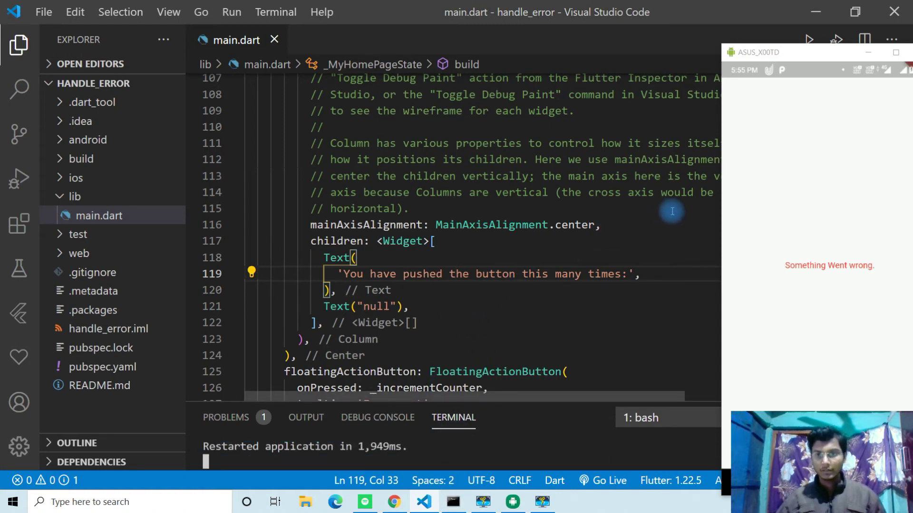
left_click_drag(831, 56, 808, 51)
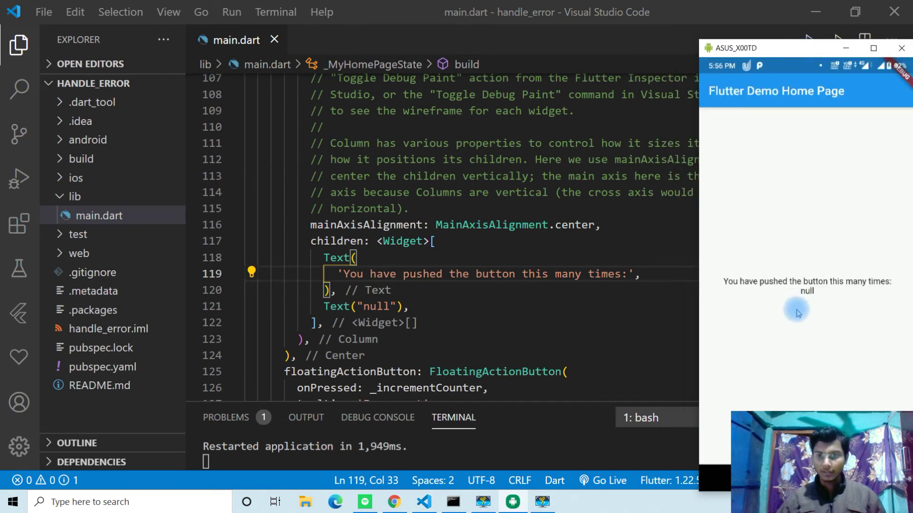
- Revert line 121 to Text(null), save main.dart, and hot restart the app
left_click(394, 307)
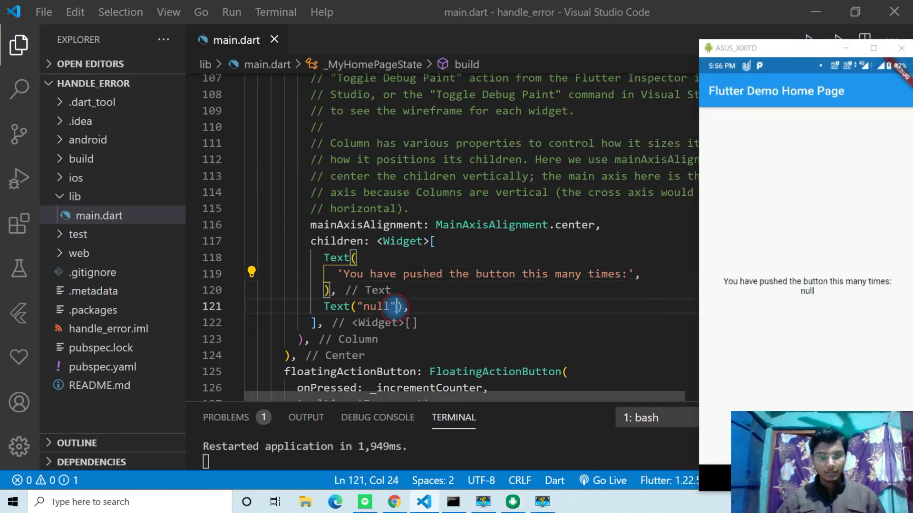
left_click_drag(394, 307, 363, 307)
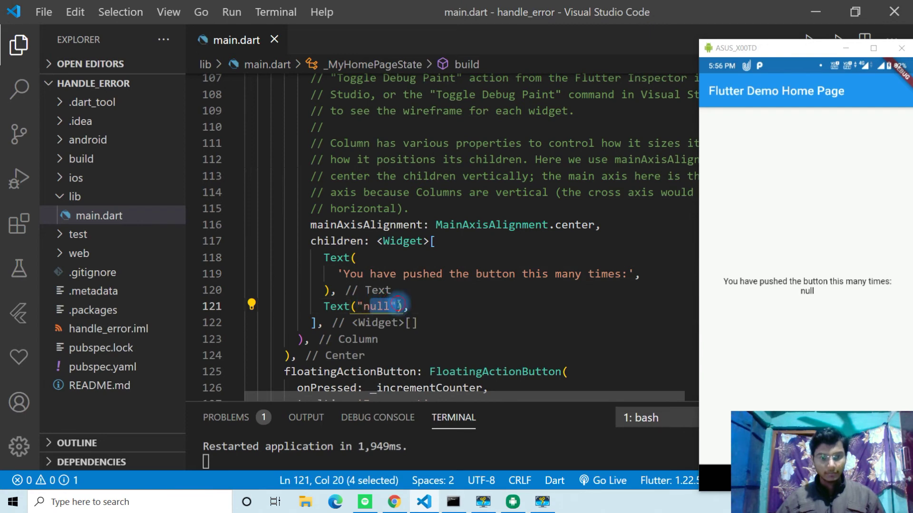
left_click(396, 307)
key("BackSpace")
key("ctrl+z")
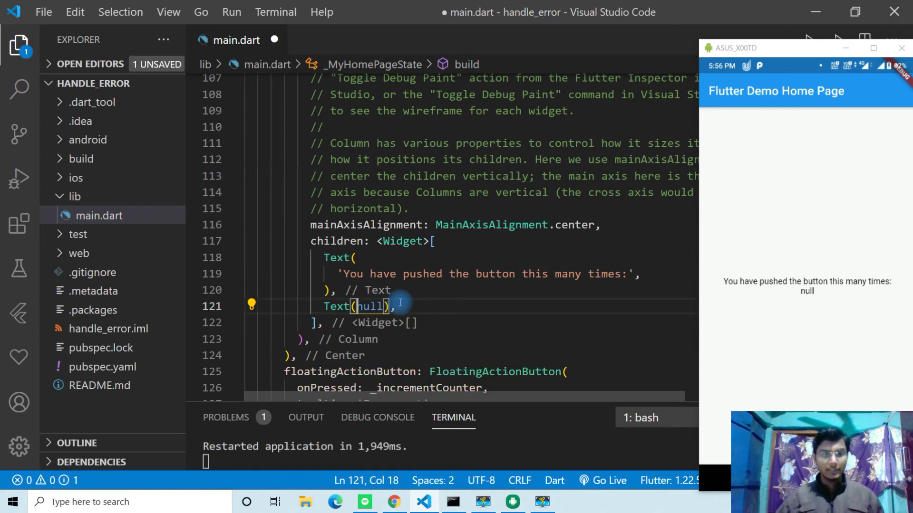
left_click(446, 302)
key("ctrl+s")
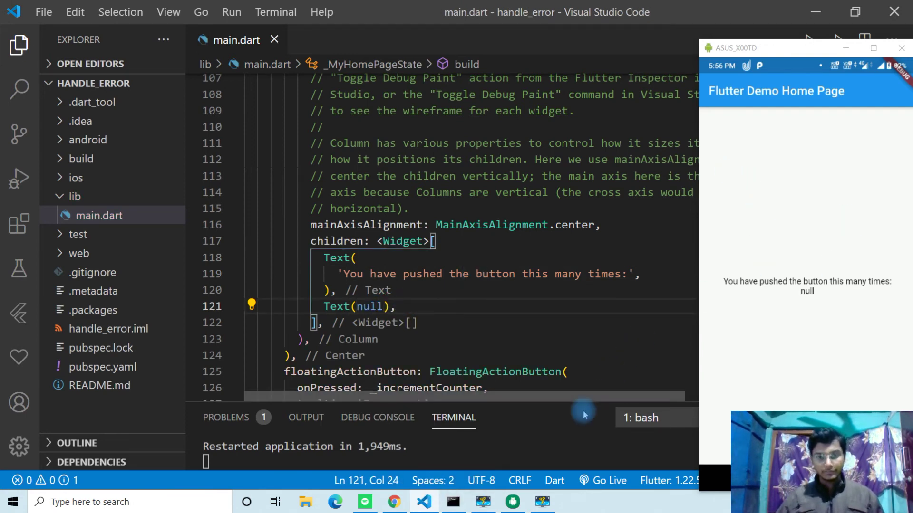
key("shift+r")
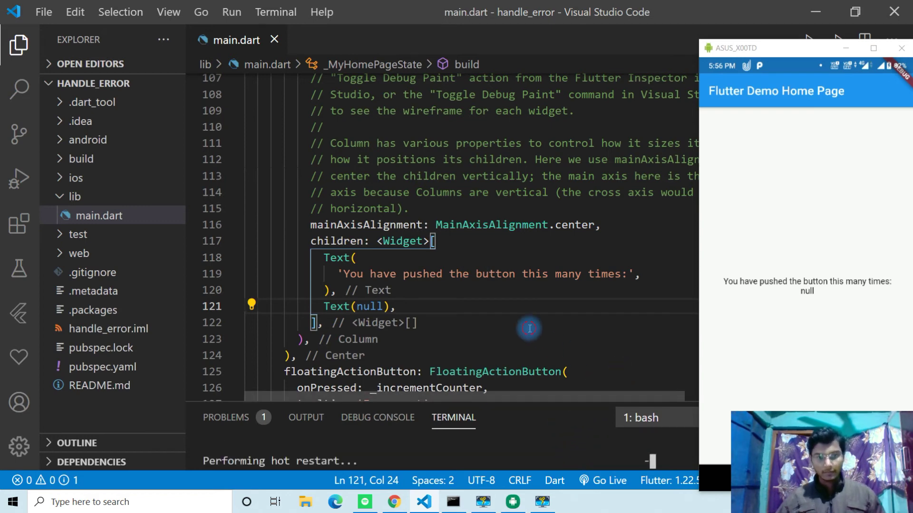
- Enlarge the terminal panel and focus its bash prompt
left_click(531, 324)
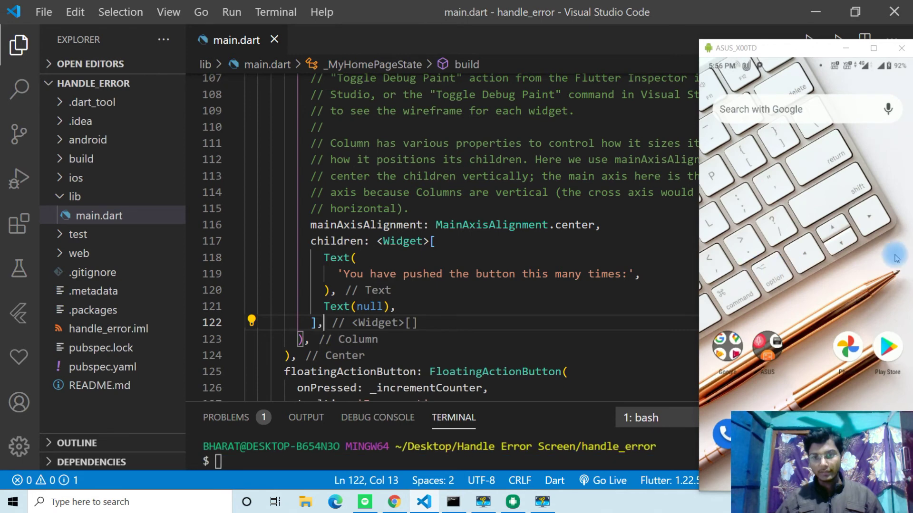
left_click_drag(581, 406, 547, 281)
left_click(470, 378)
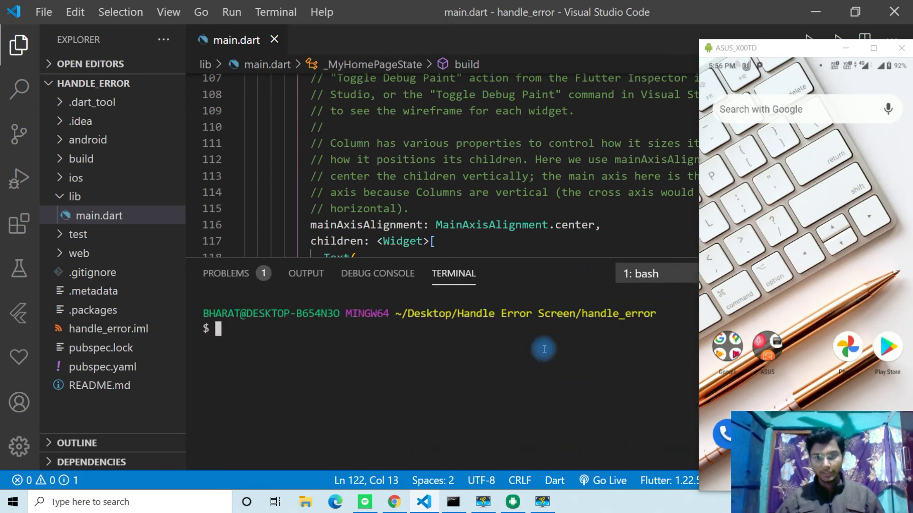
key("F5")
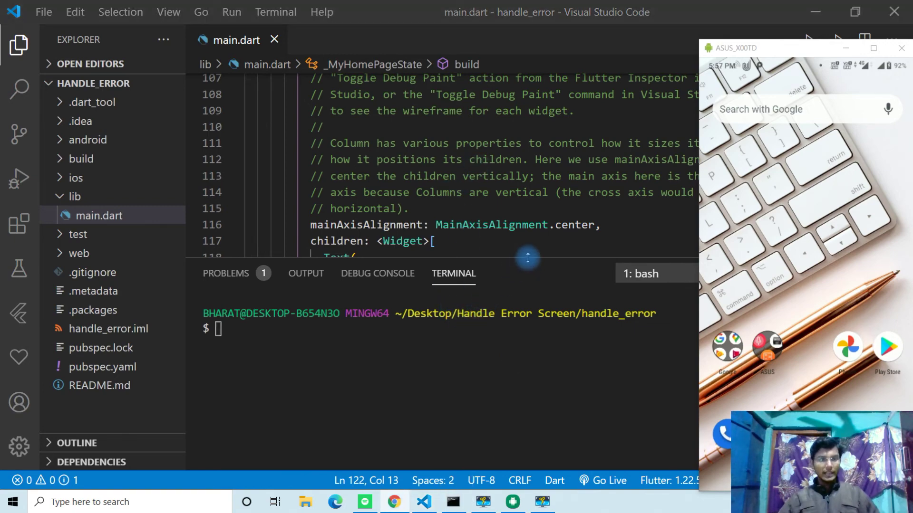
left_click_drag(528, 258, 523, 391)
scroll(514, 241, "up", 9)
scroll(517, 306, "up", 12)
scroll(517, 305, "down", 2)
scroll(516, 302, "up", 3)
scroll(513, 299, "up", 3)
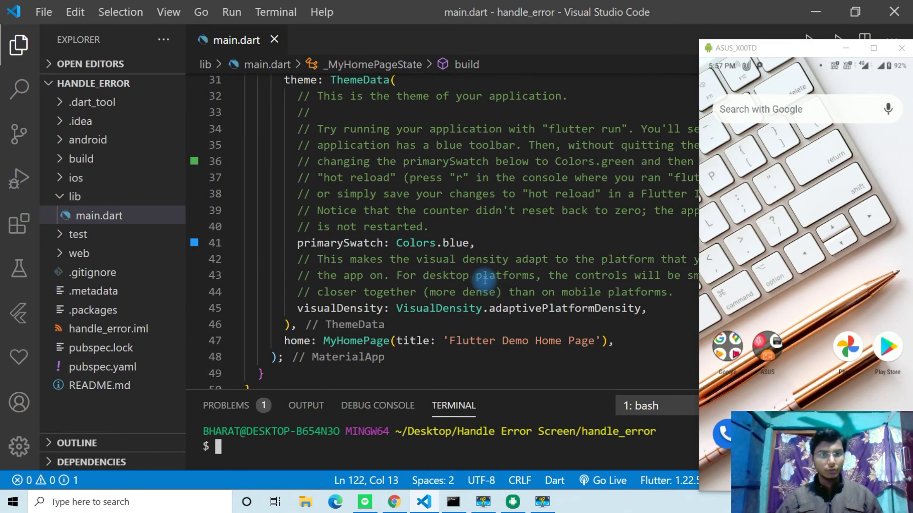
scroll(485, 271, "up", 6)
scroll(484, 279, "down", 2)
scroll(485, 281, "up", 5)
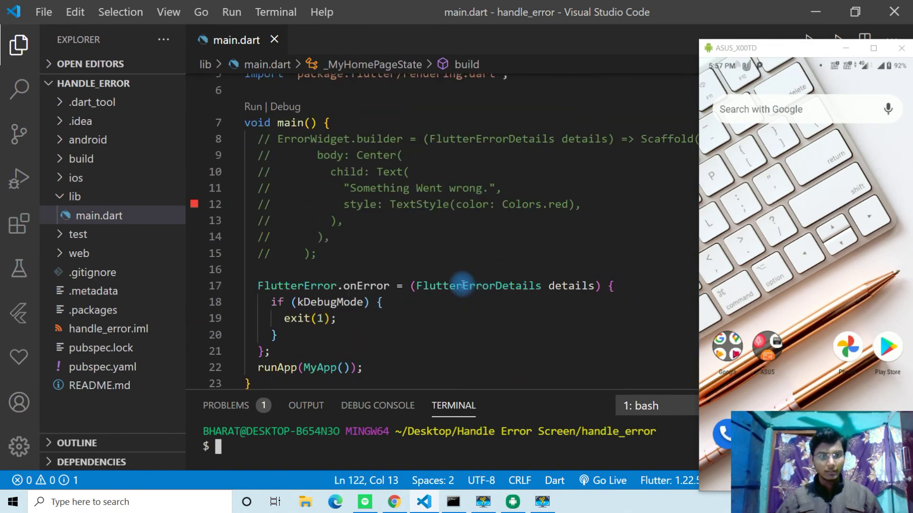
- Paste a commented-out RenderErrorBox.backgroundColor line at the top of main()
left_click(384, 124)
key("Return")
key("ctrl+slash")
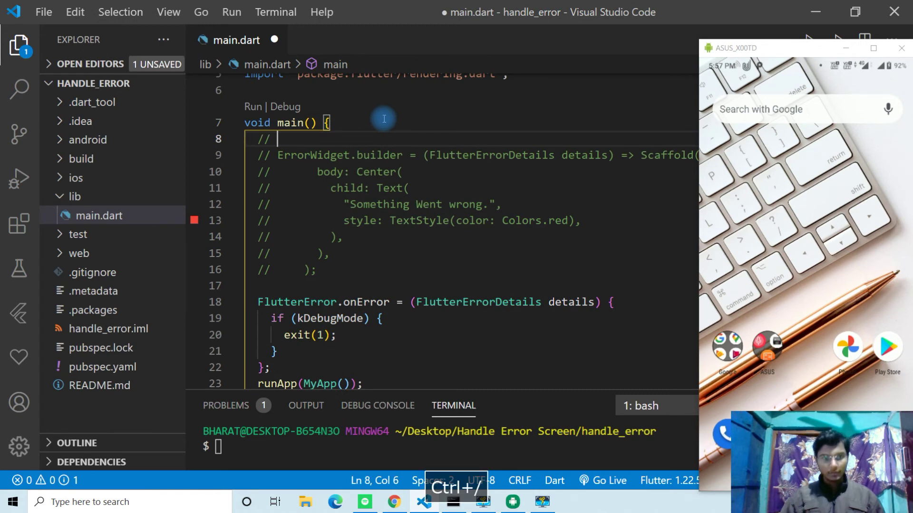
type("RenderErrorBox.backgroundColor = Colors.transparent;")
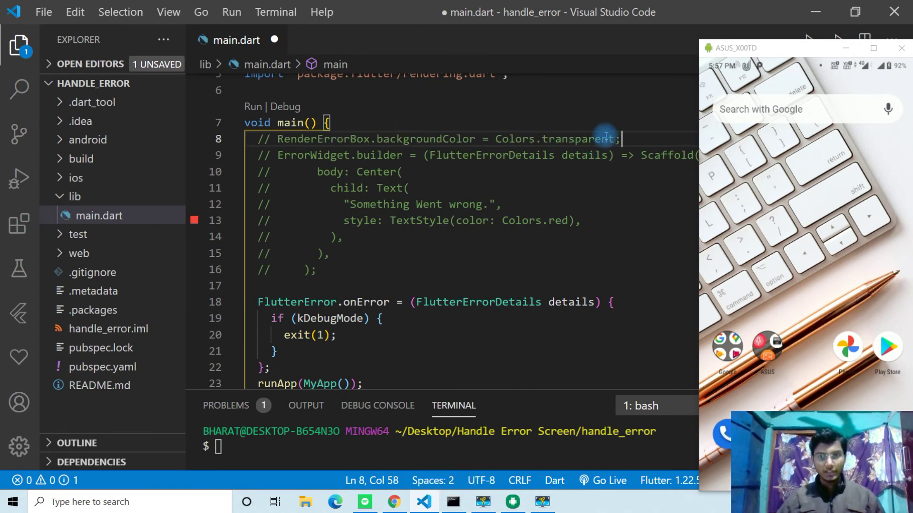
- Open a line above for the background color note and add blank lines below
left_click(422, 123)
key("Return")
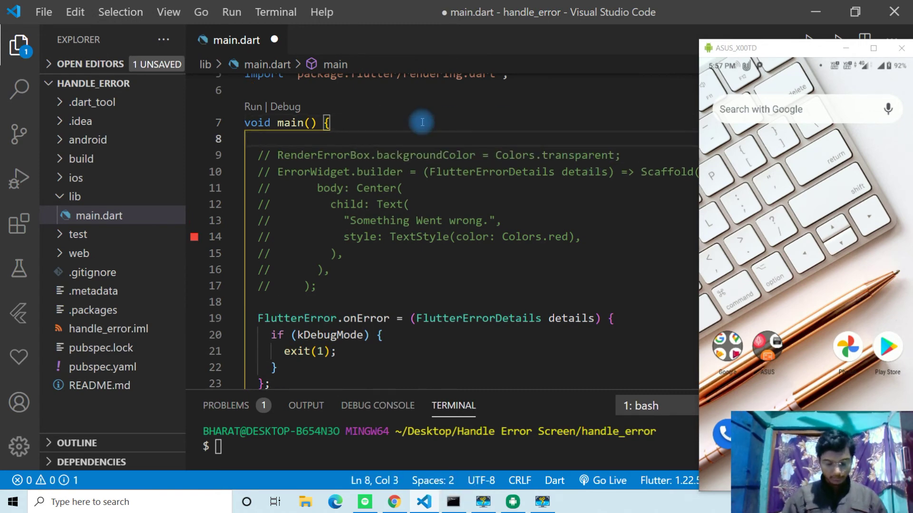
type("change ")
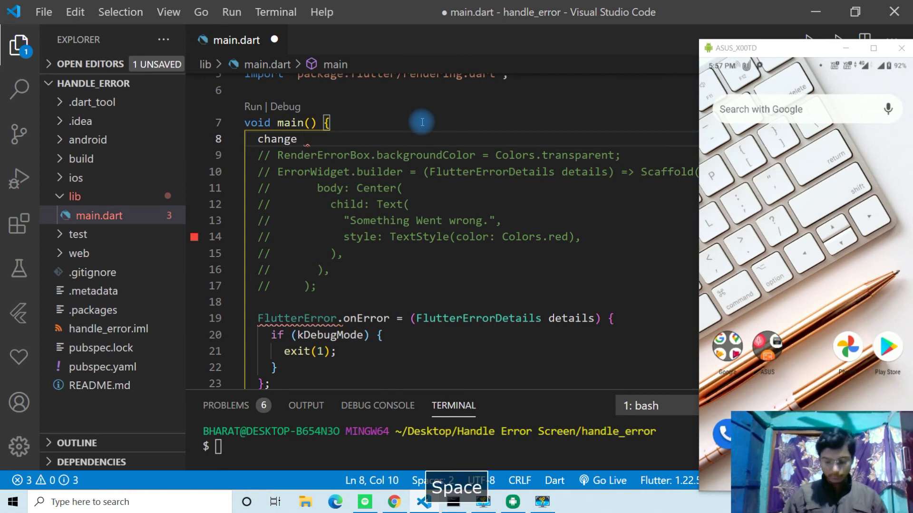
type("the er")
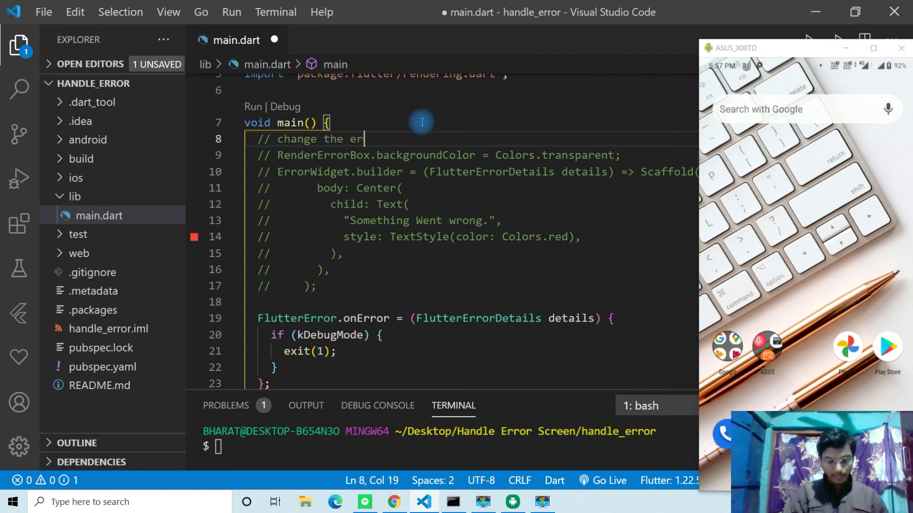
type("ror ")
type("col")
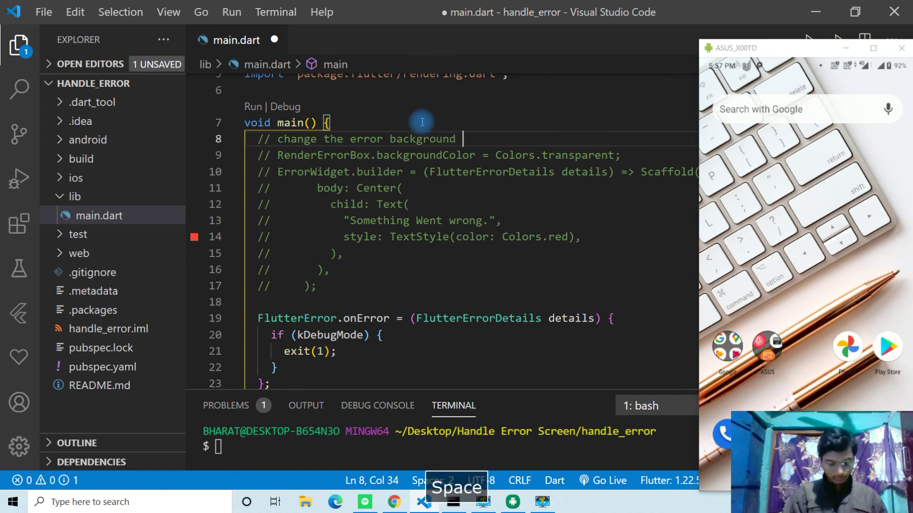
type(" color")
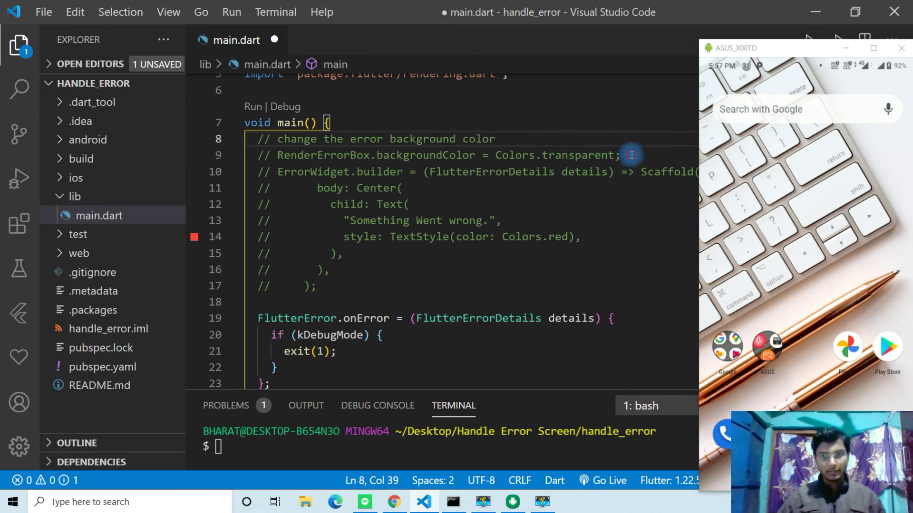
left_click_drag(620, 154, 539, 157)
left_click(589, 155)
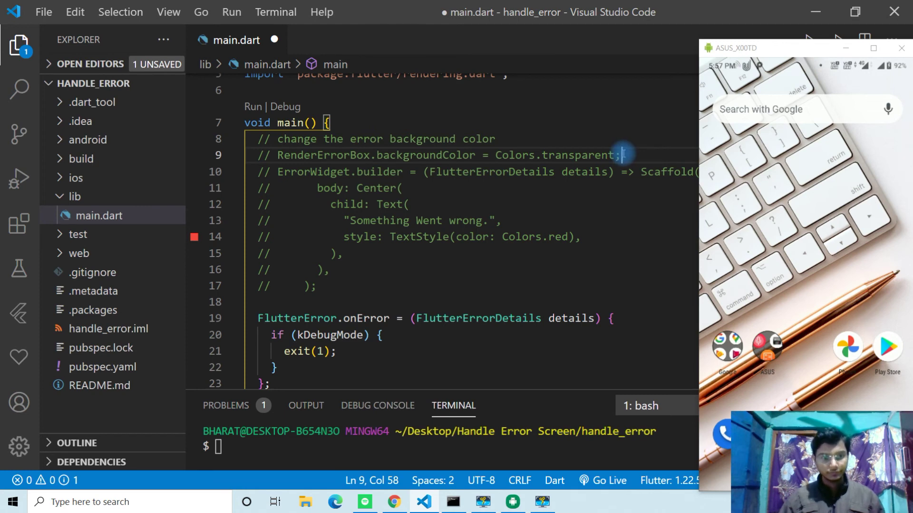
key("Return")
key("Return")
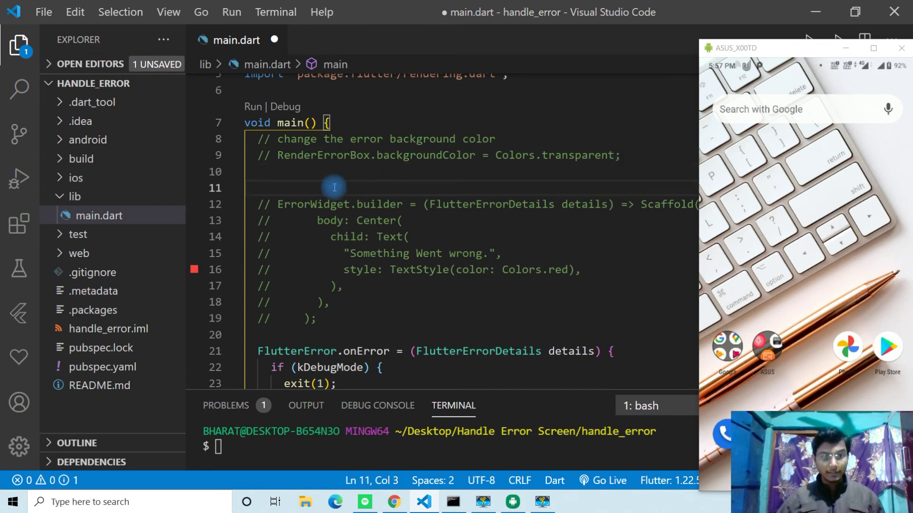
type("?")
- Write the '// custom error widget' comment above ErrorWidget.builder, fixing typos
key("BackSpace")
type("?")
key("BackSpace")
key("ctrl+slash")
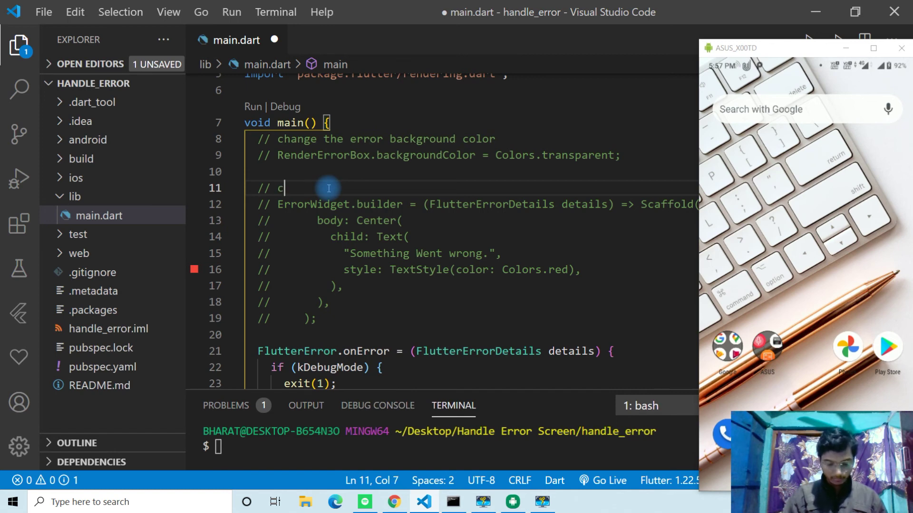
type("ustom error ")
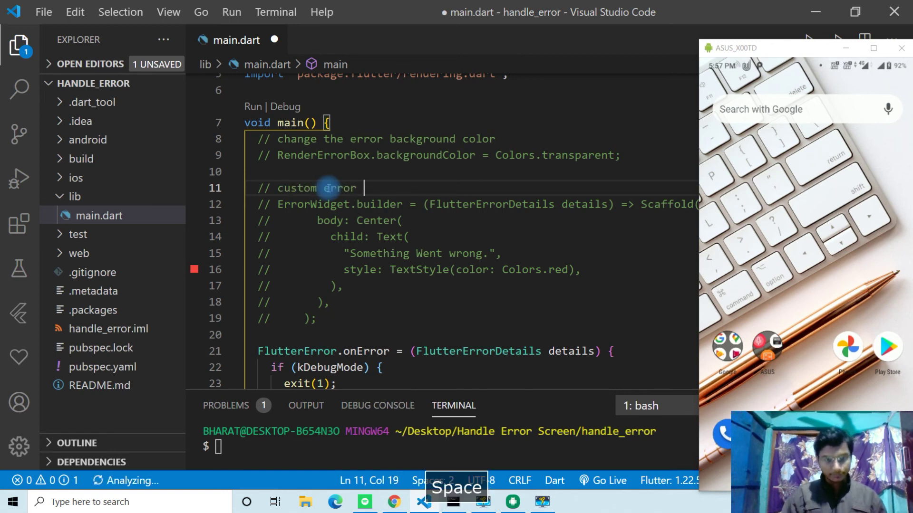
type("bu")
key("BackSpace")
key("BackSpace")
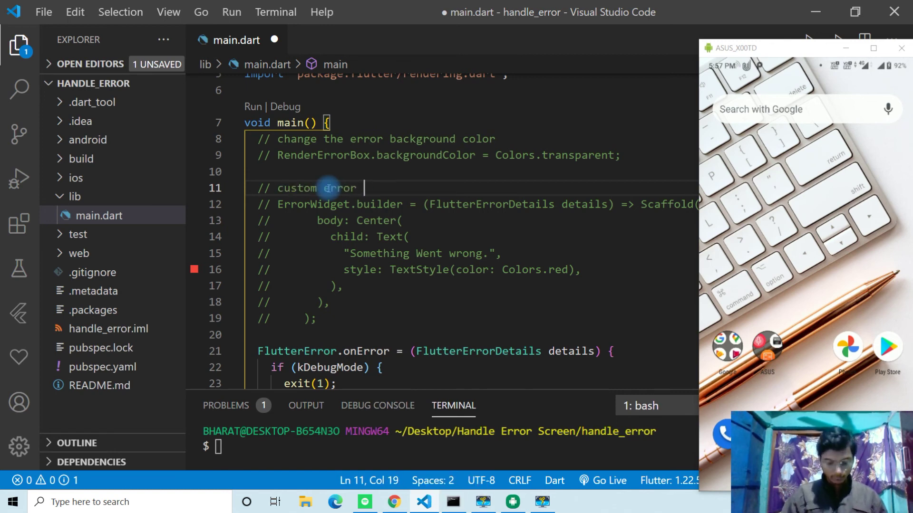
type("widget")
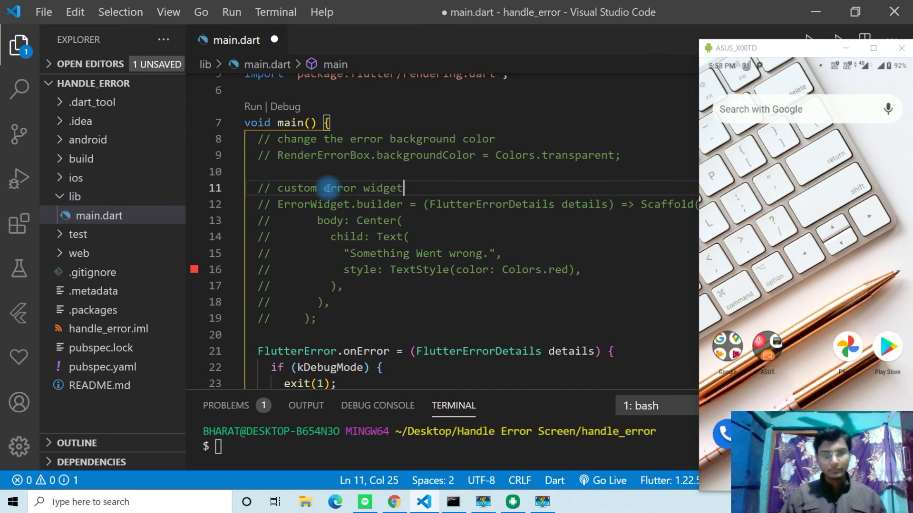
scroll(335, 200, "down", 2)
- Add the '// quit the app on error' comment above FlutterError.onError, correcting a misspelling
left_click(357, 212)
left_click(407, 231)
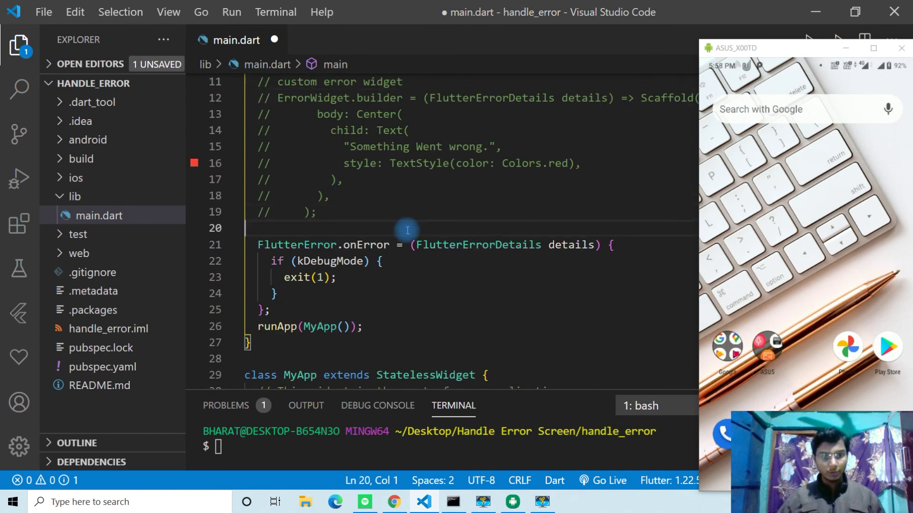
key("Return")
key("Return")
key("ctrl+slash")
type("// qu")
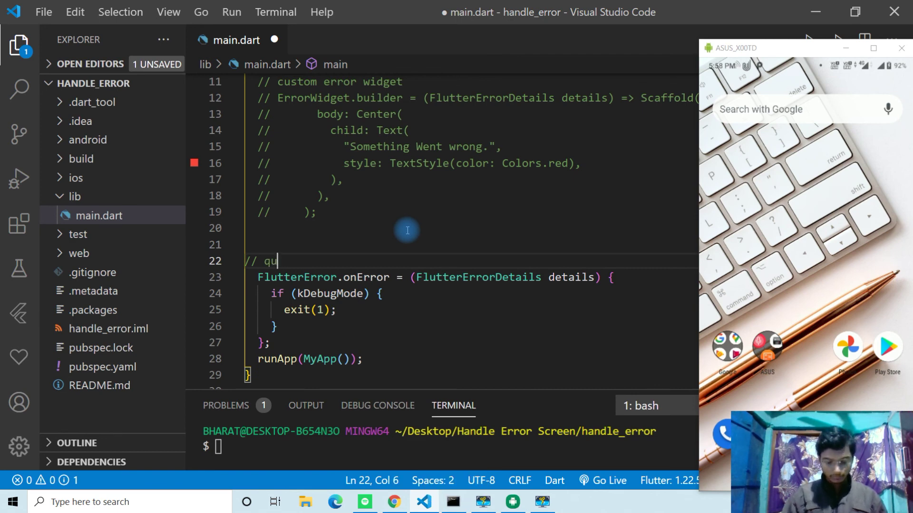
type("i")
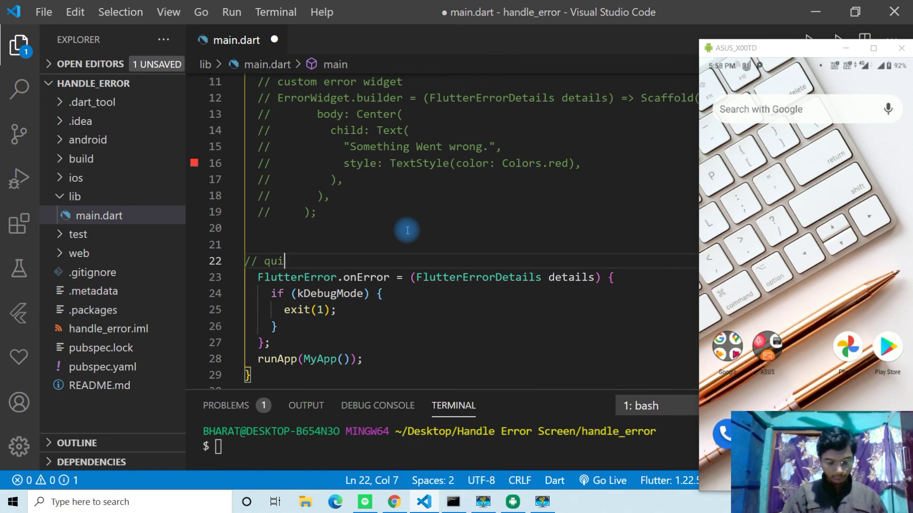
type("t the app o")
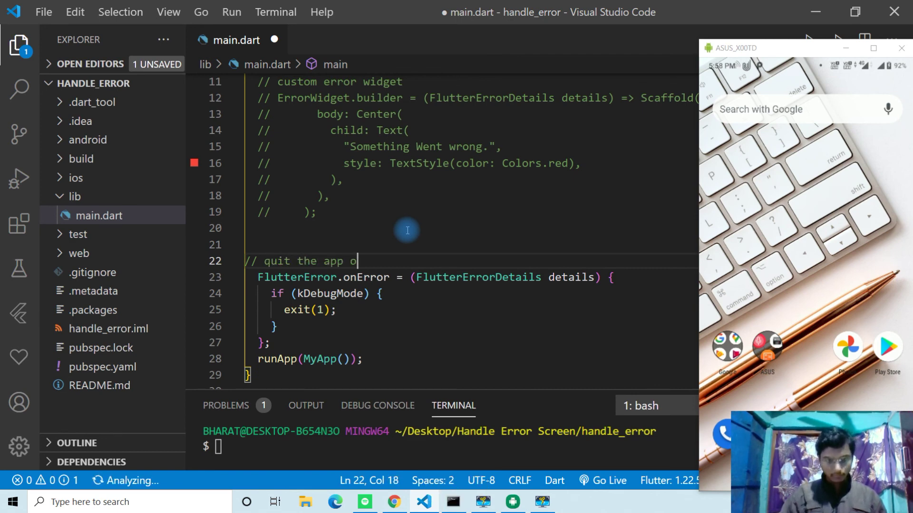
type("n arror")
key("BackSpace")
key("BackSpace")
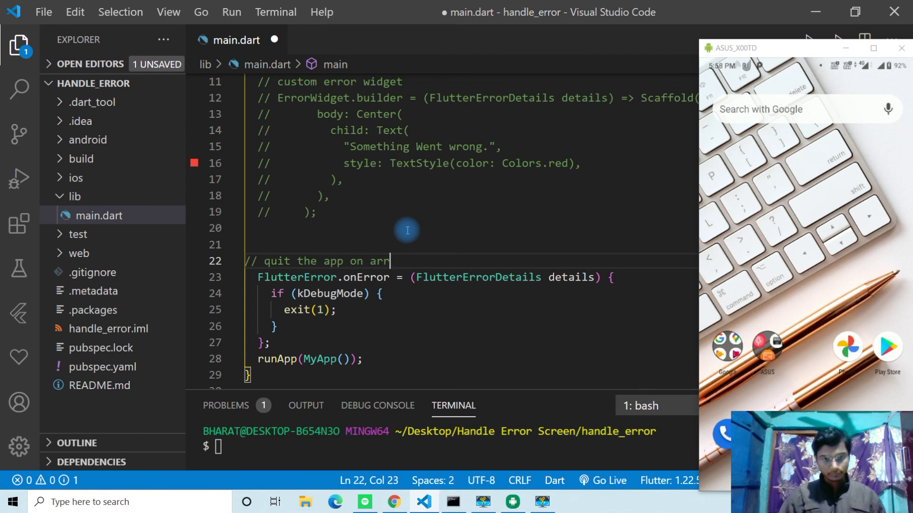
key("ctrl+BackSpace")
type("r")
type("rro")
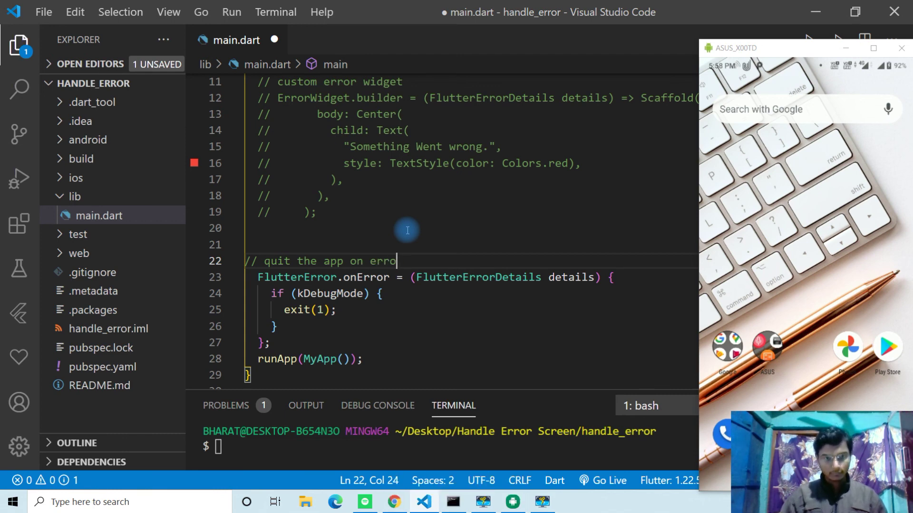
type("r")
scroll(406, 231, "down", 1)
- Remove the extra blank line above the quit comment and save main.dart
left_click(501, 277)
scroll(506, 271, "up", 1)
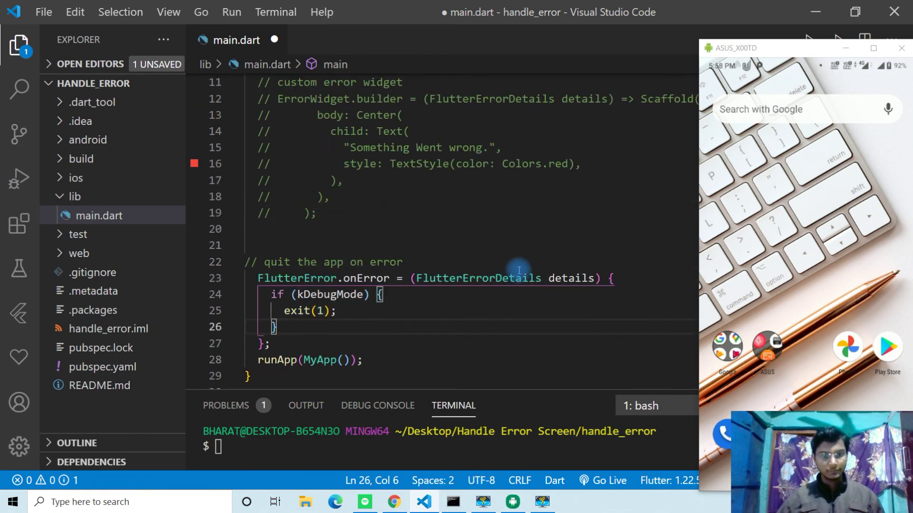
left_click(468, 246)
key("Delete")
left_click(452, 213)
left_click(483, 197)
key("ctrl+s")
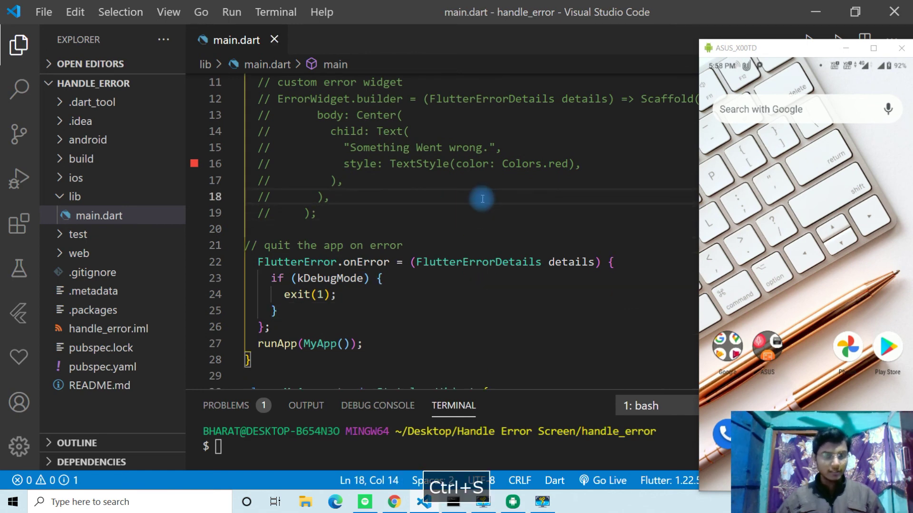
left_click(479, 212)
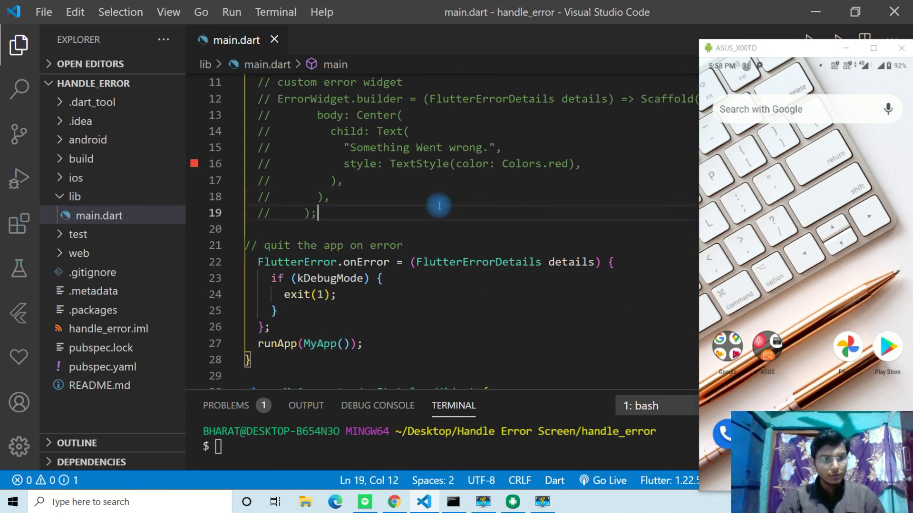